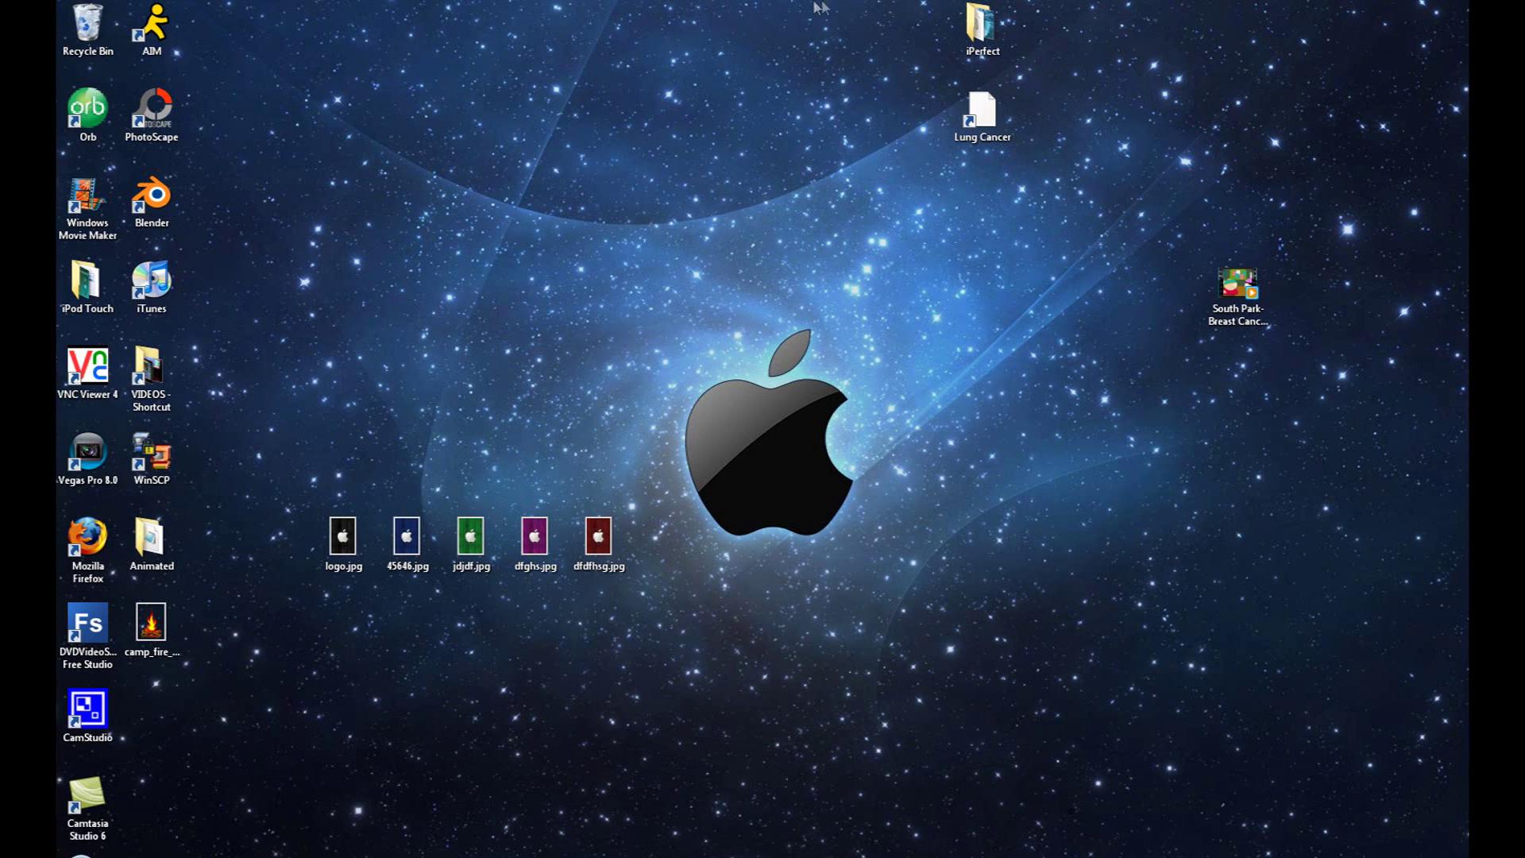
Return to sciphone.net Wallpapers and go to the Technology category's Apple wood thumbnails
key("alt+Tab")
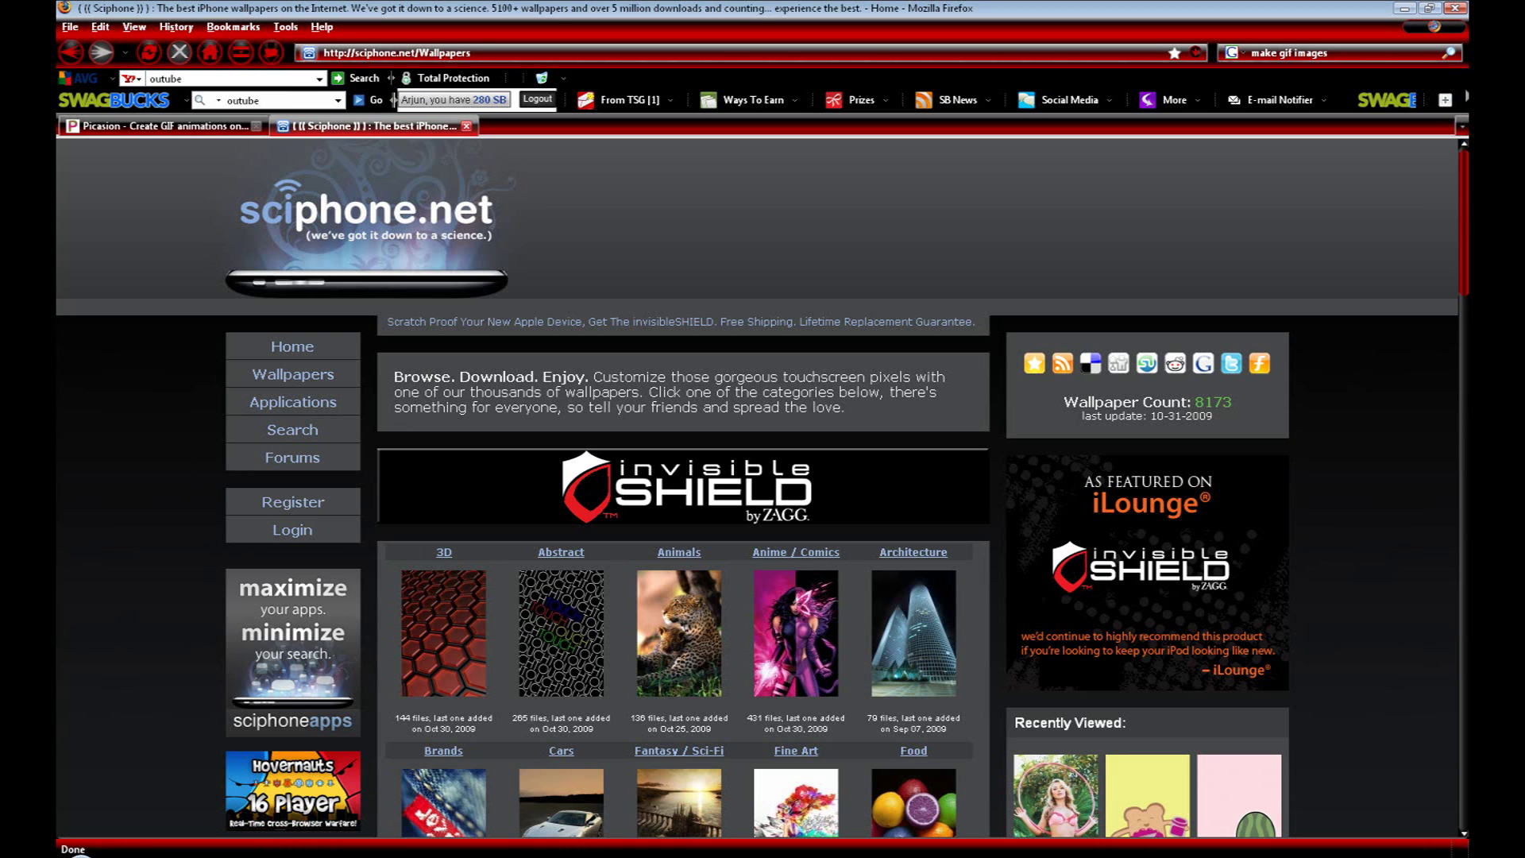
left_click_drag(1467, 187, 1466, 235)
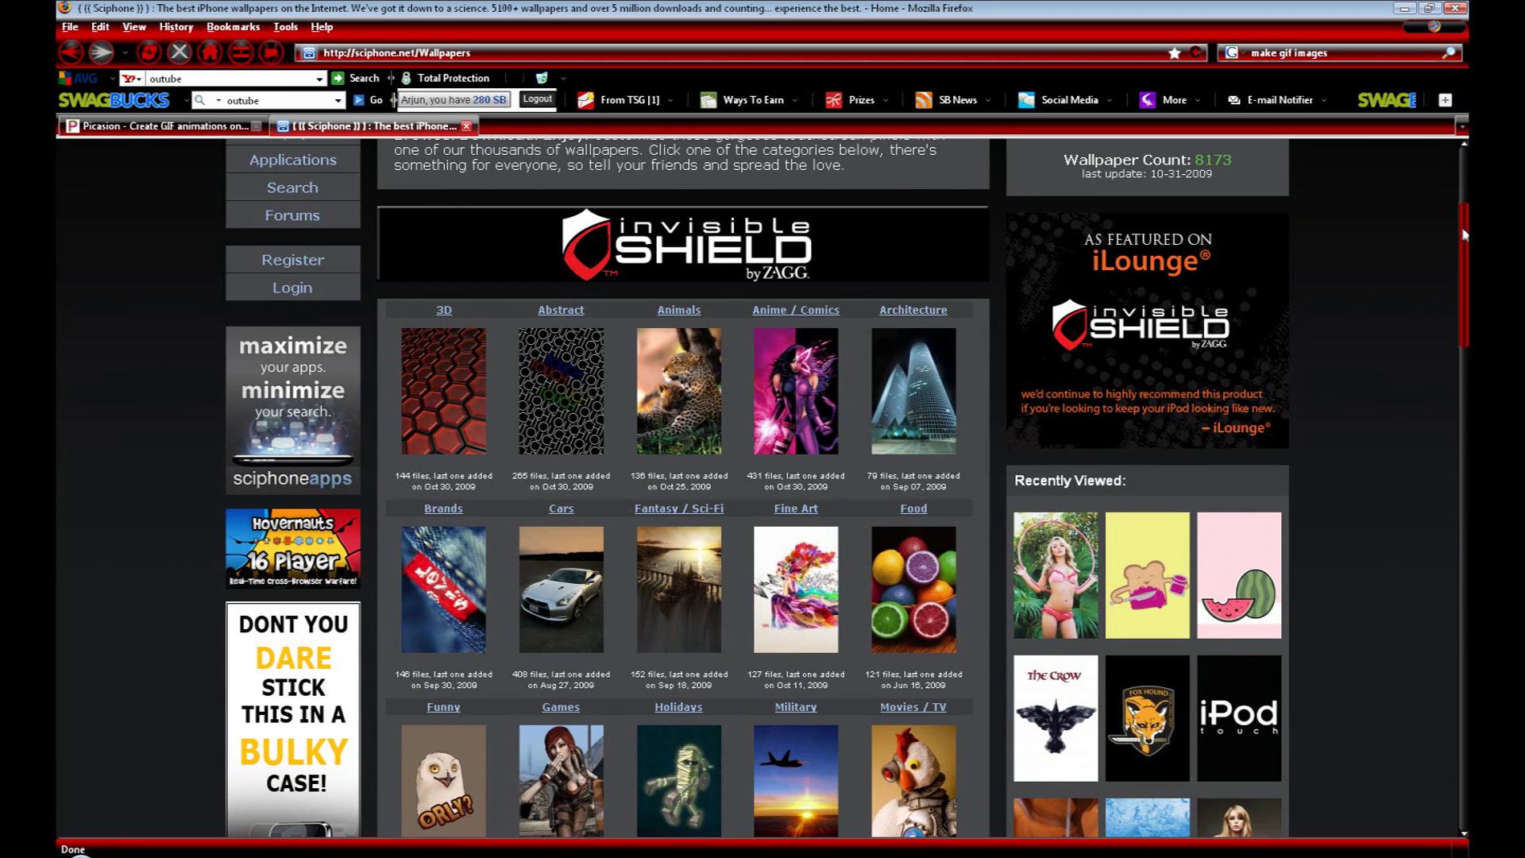
left_click_drag(1455, 214, 1460, 336)
scroll(450, 554, "down", 1)
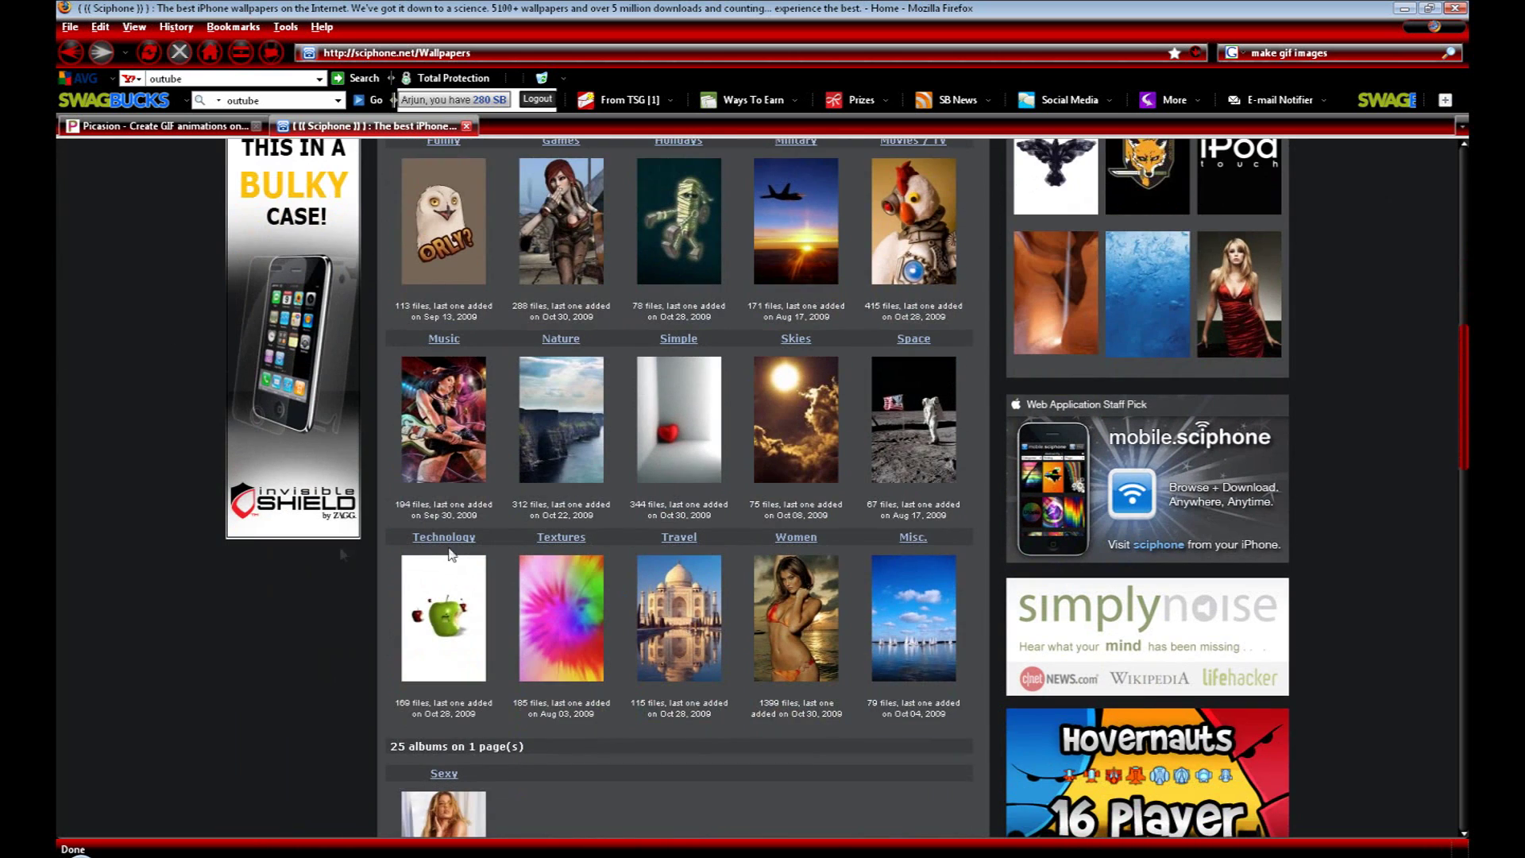
left_click(454, 540)
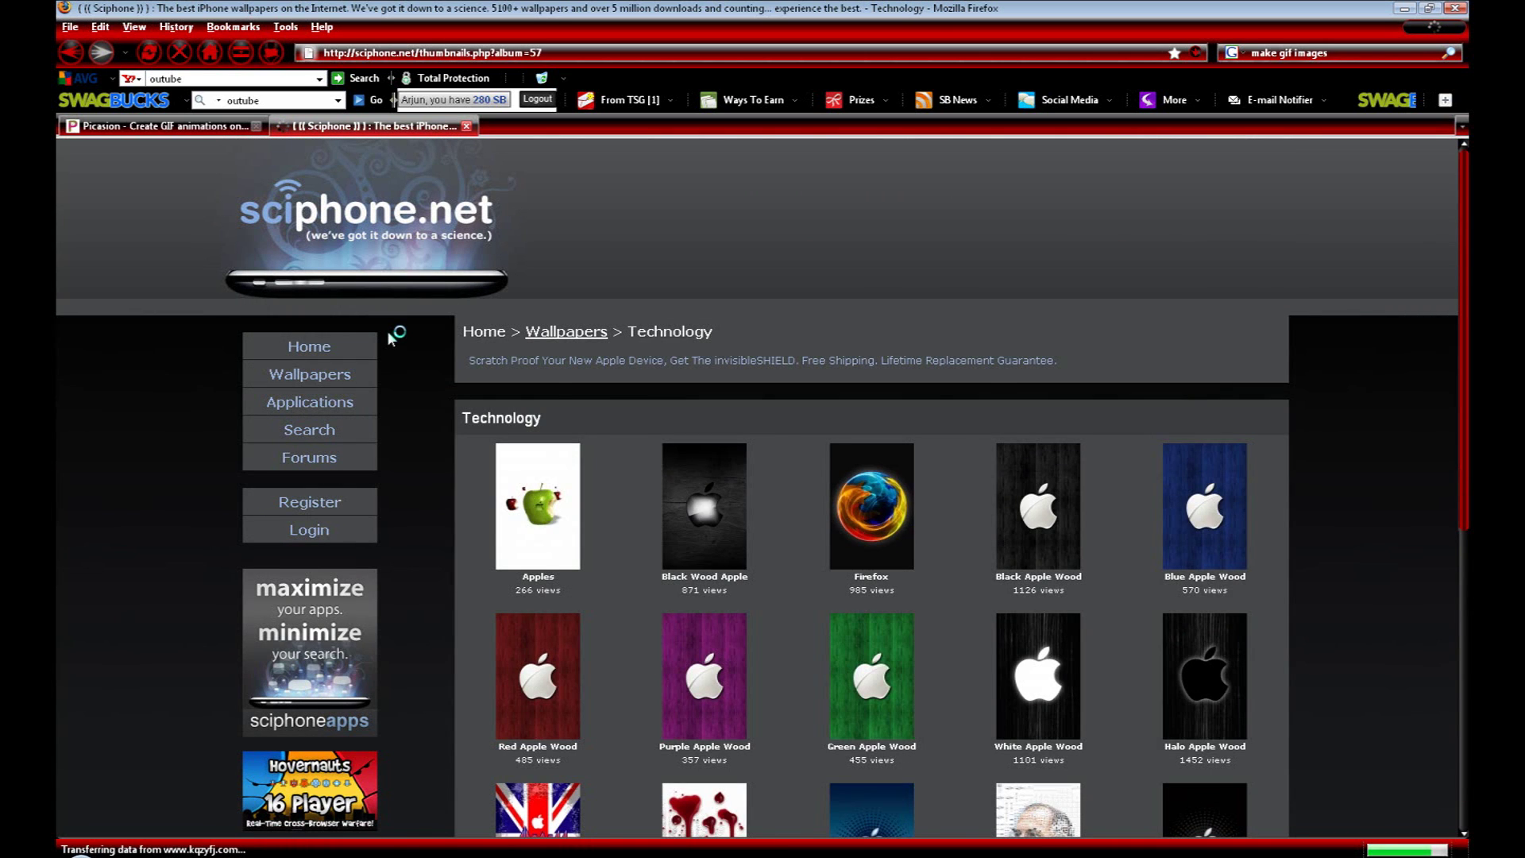
left_click_drag(1467, 210, 1449, 285)
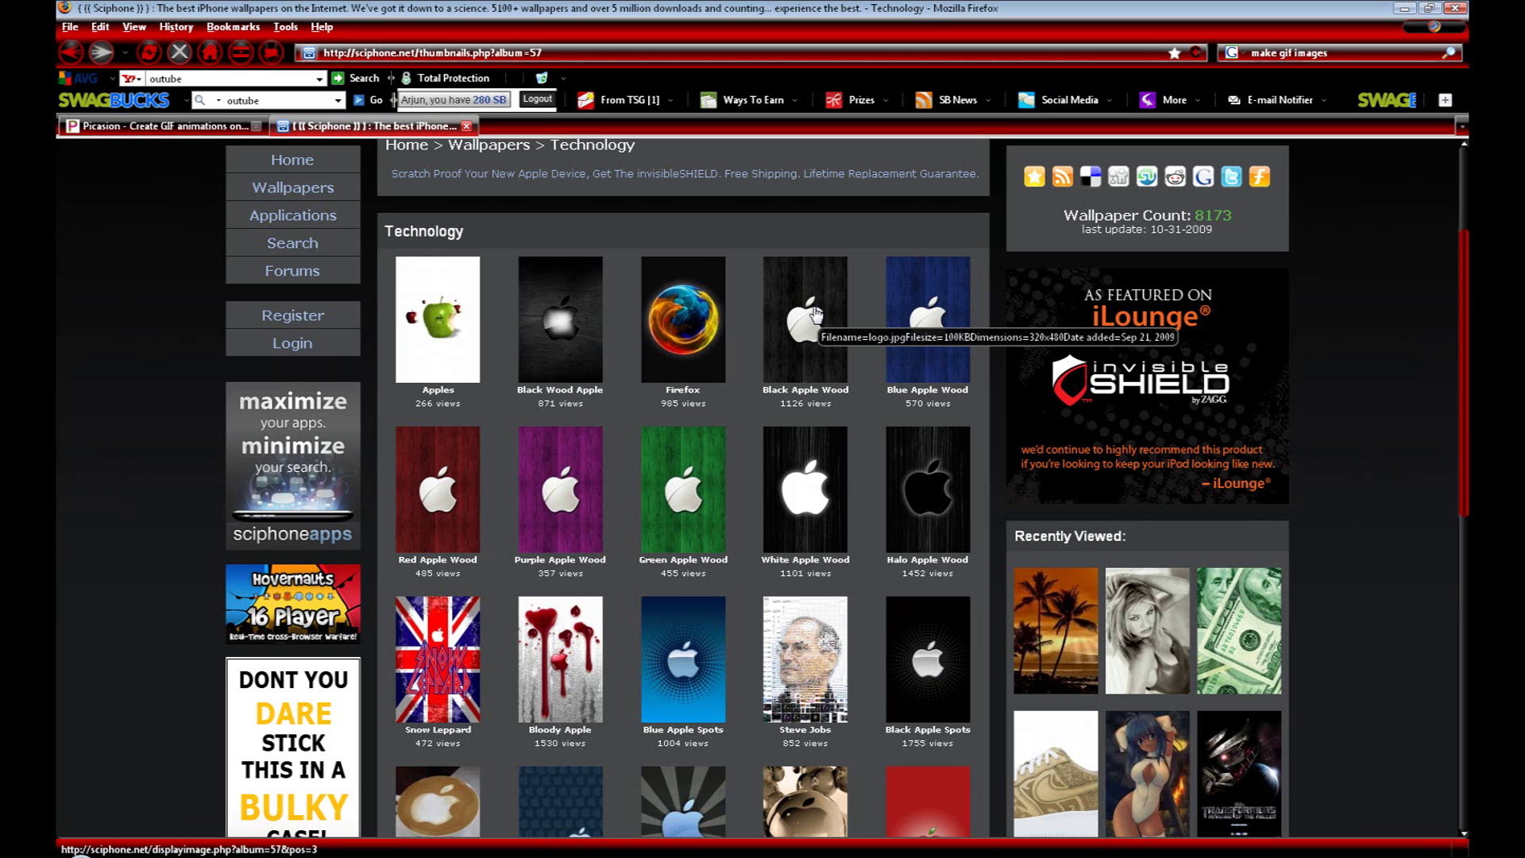
View the Black Apple Wood wallpaper, go back to the Technology album, then switch to Picasion
left_click(815, 311)
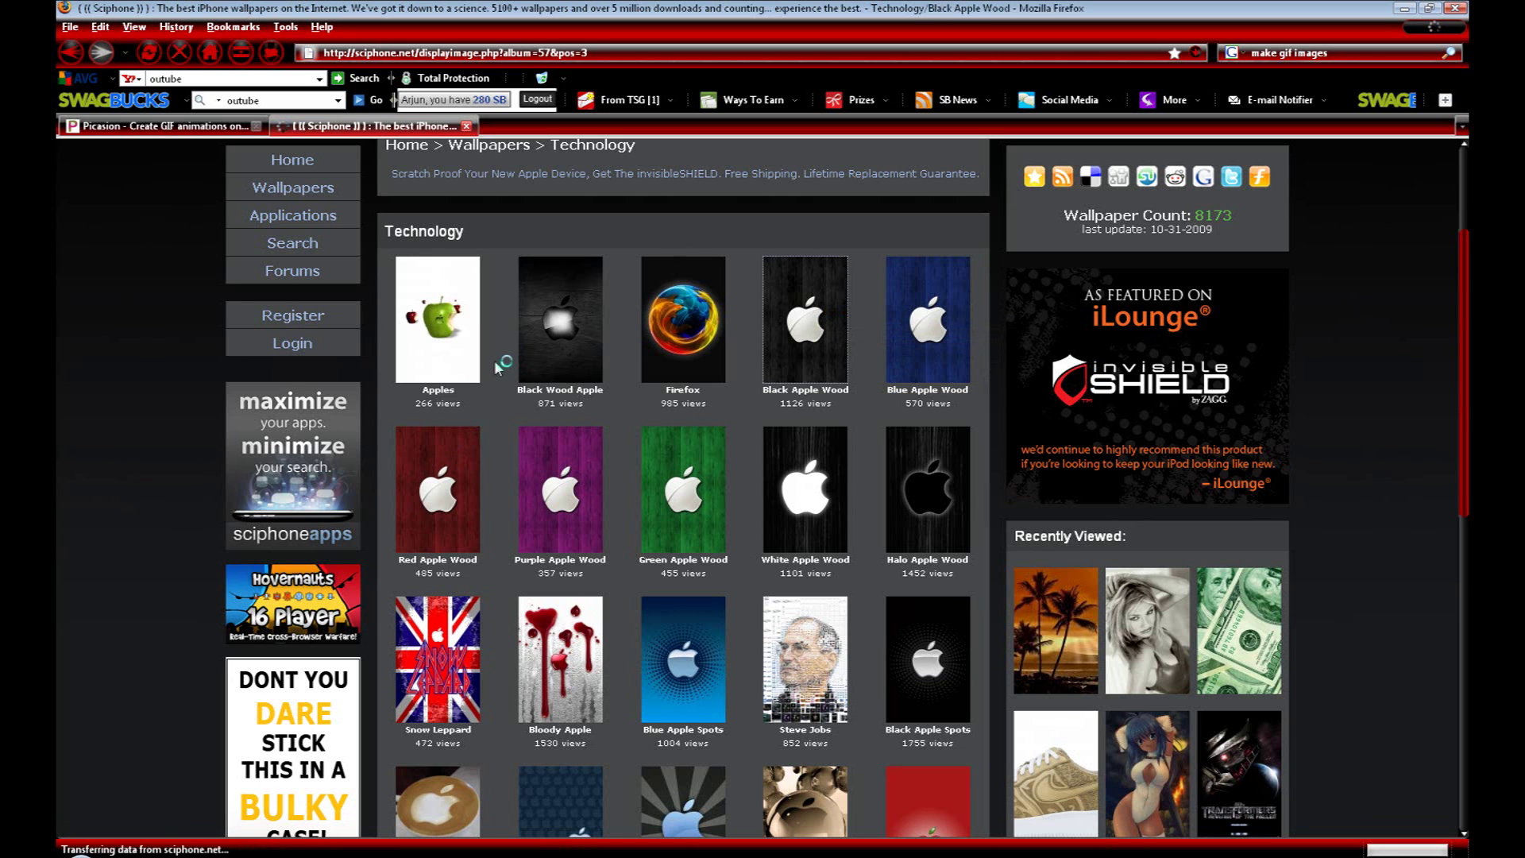
scroll(635, 468, "down", 2)
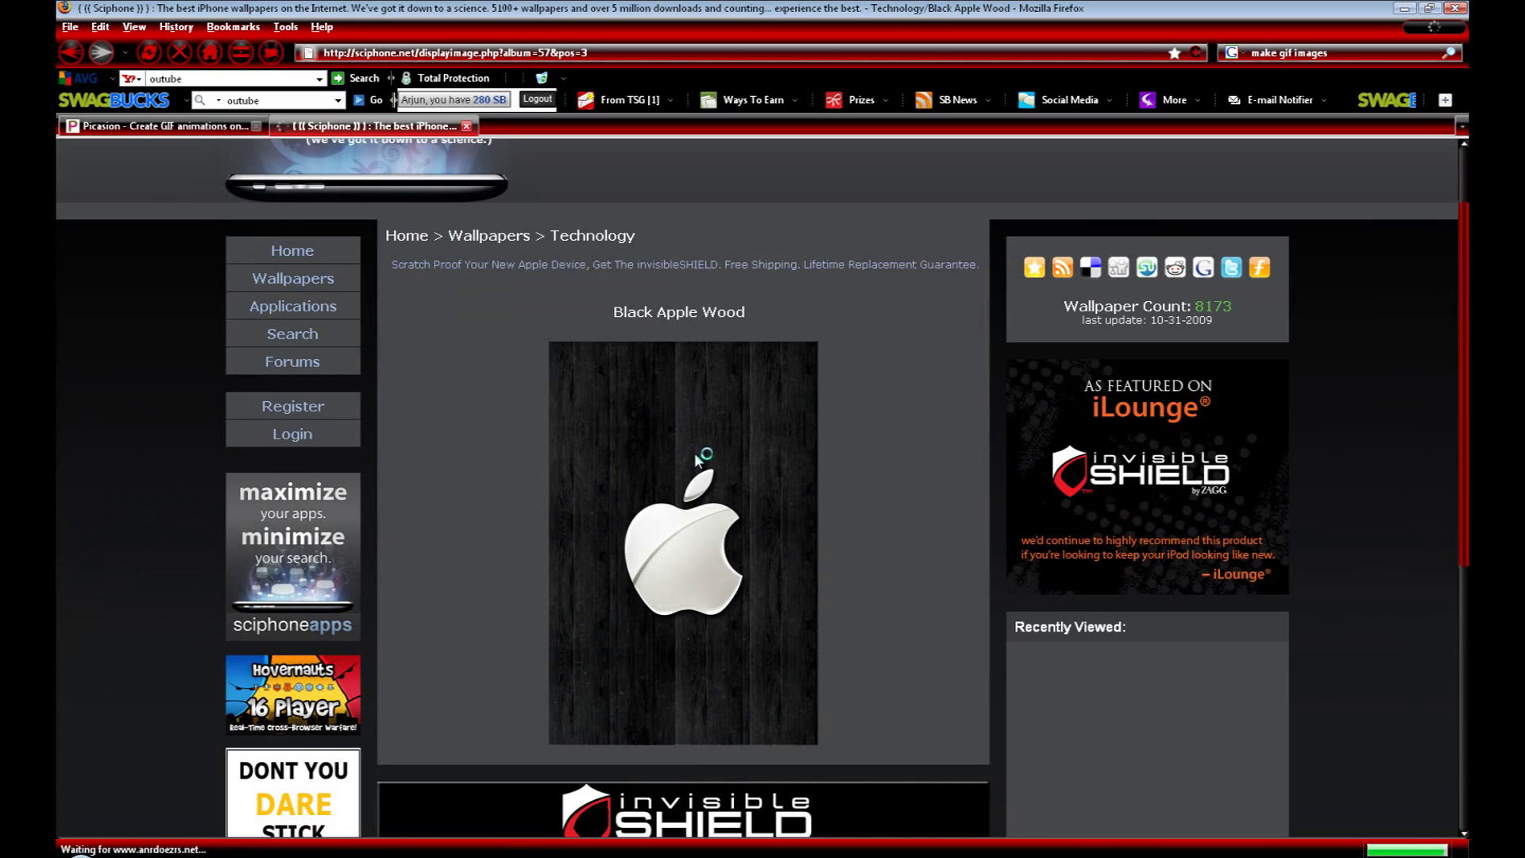
right_click(636, 466)
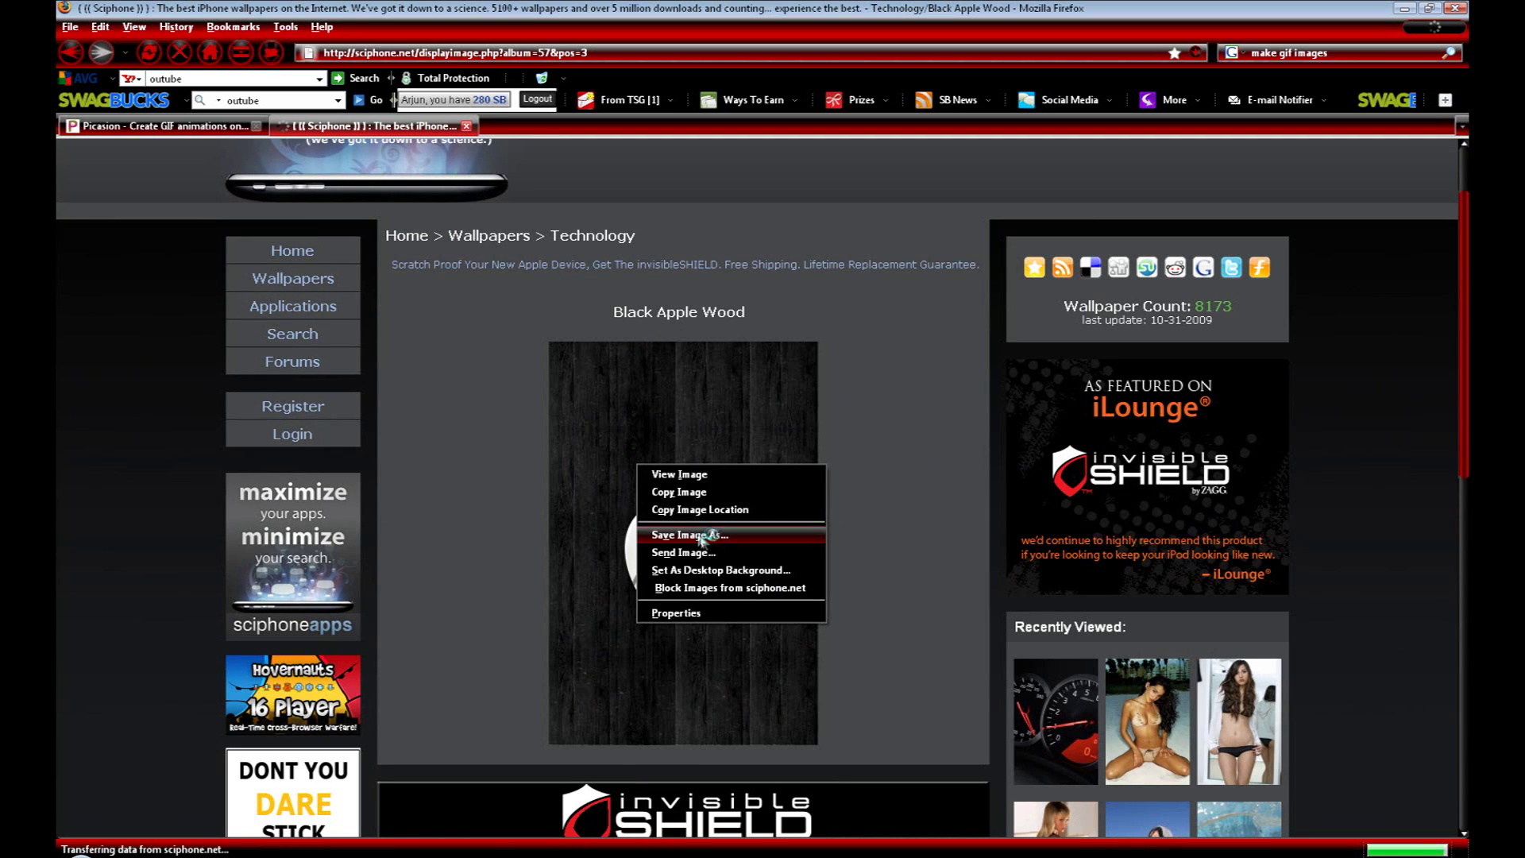
left_click(72, 53)
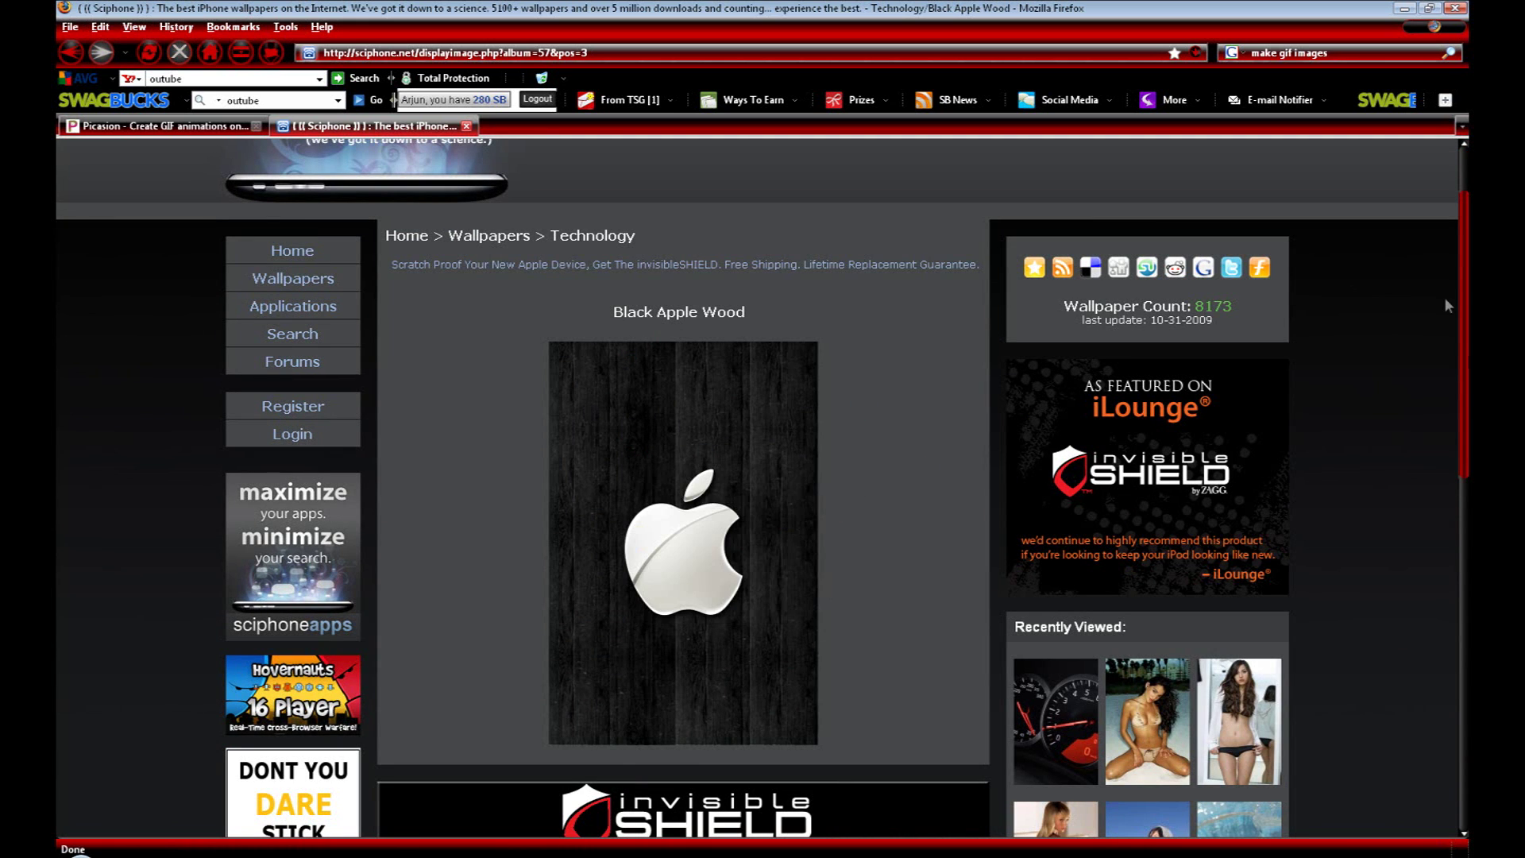
left_click(72, 52)
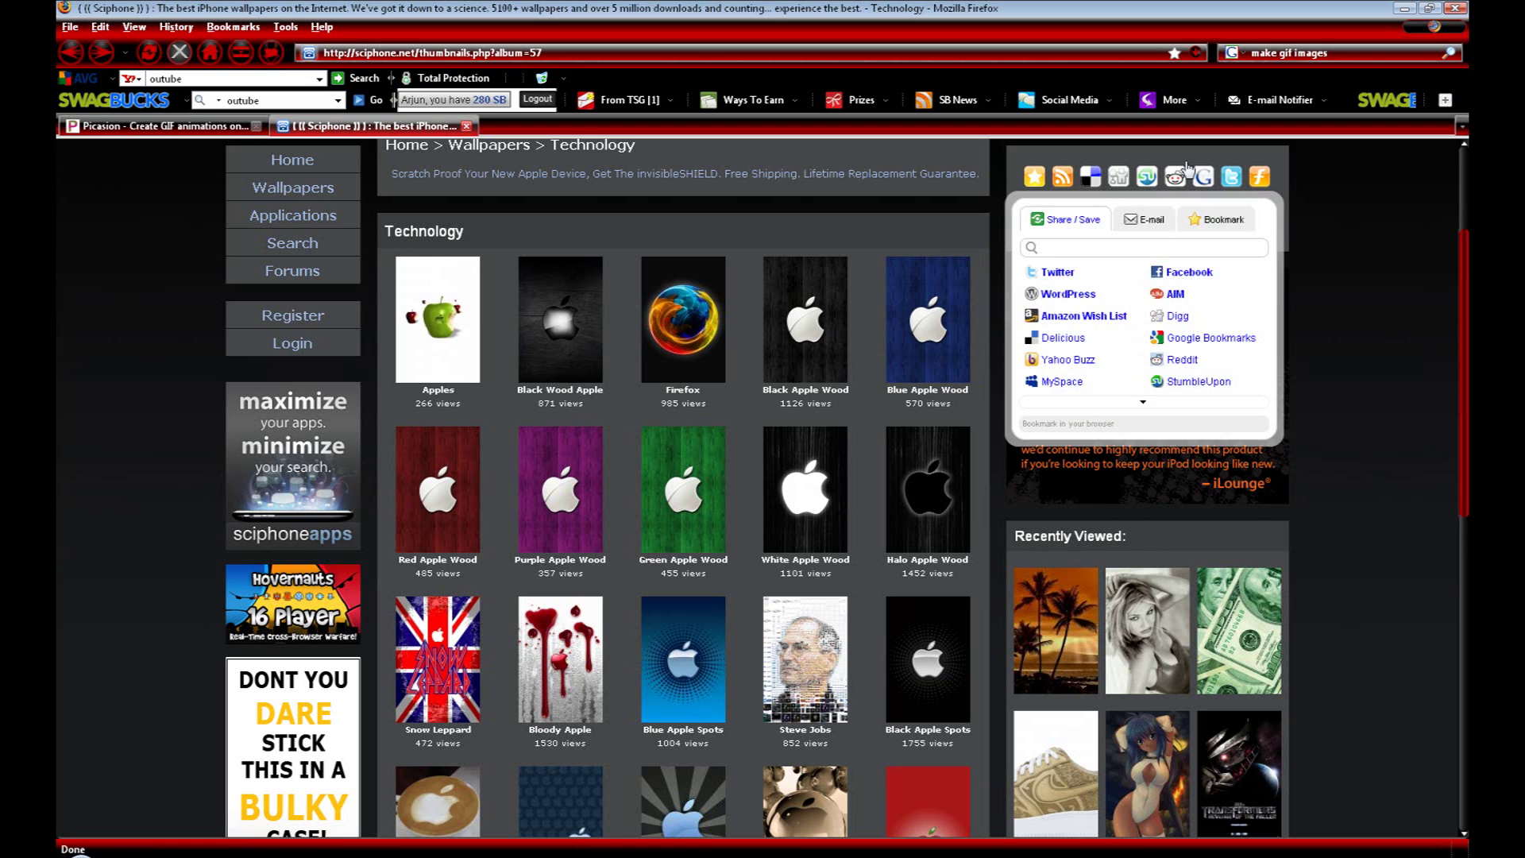
left_click(149, 127)
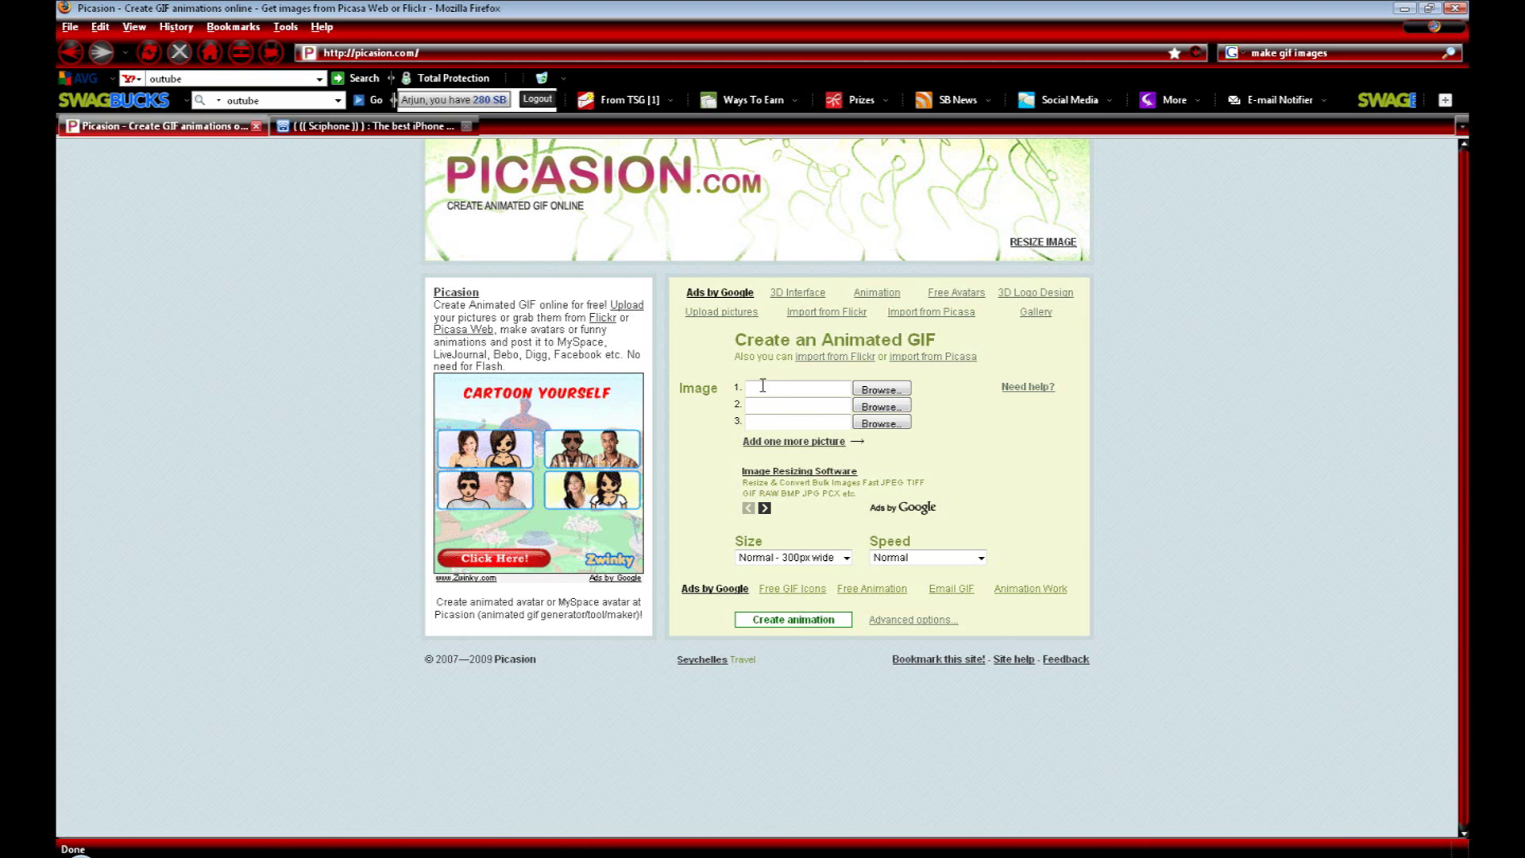
Add image slots 4 and 5 to Picasion's GIF form and browse for the first image
left_click(807, 441)
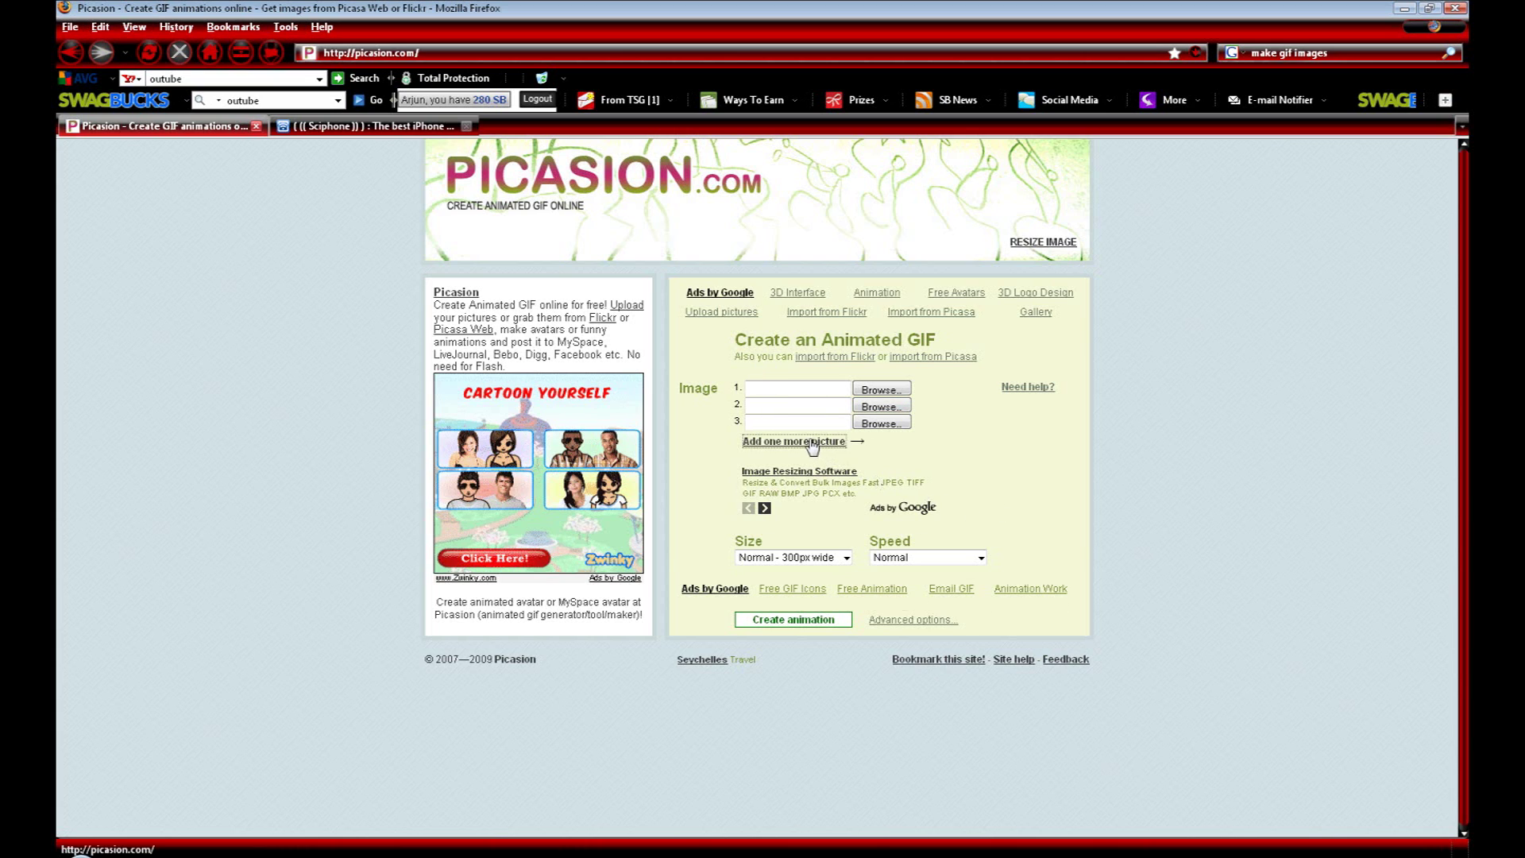
left_click(807, 458)
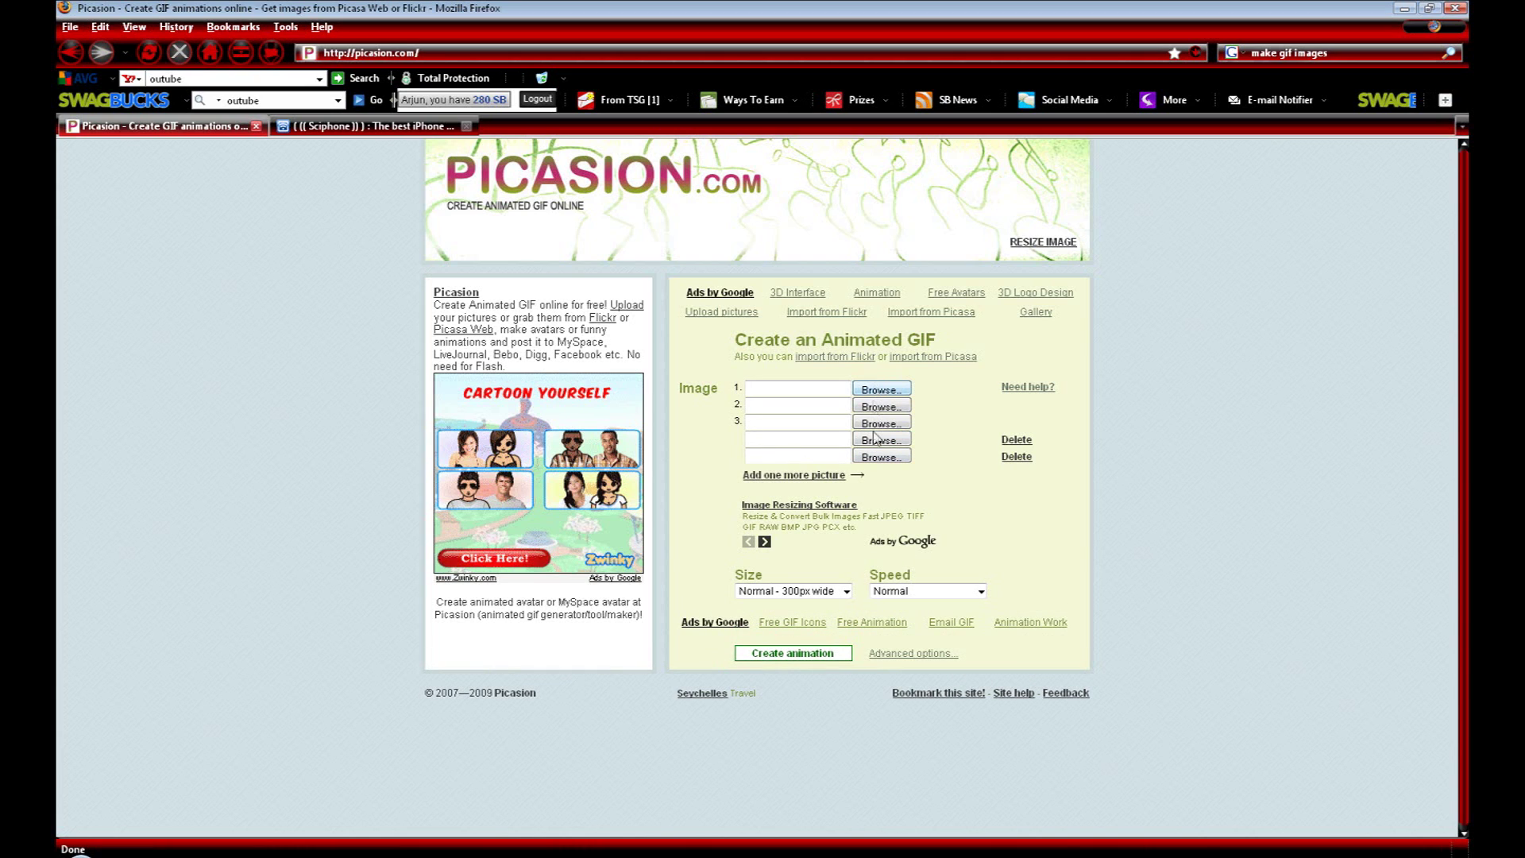
left_click(882, 390)
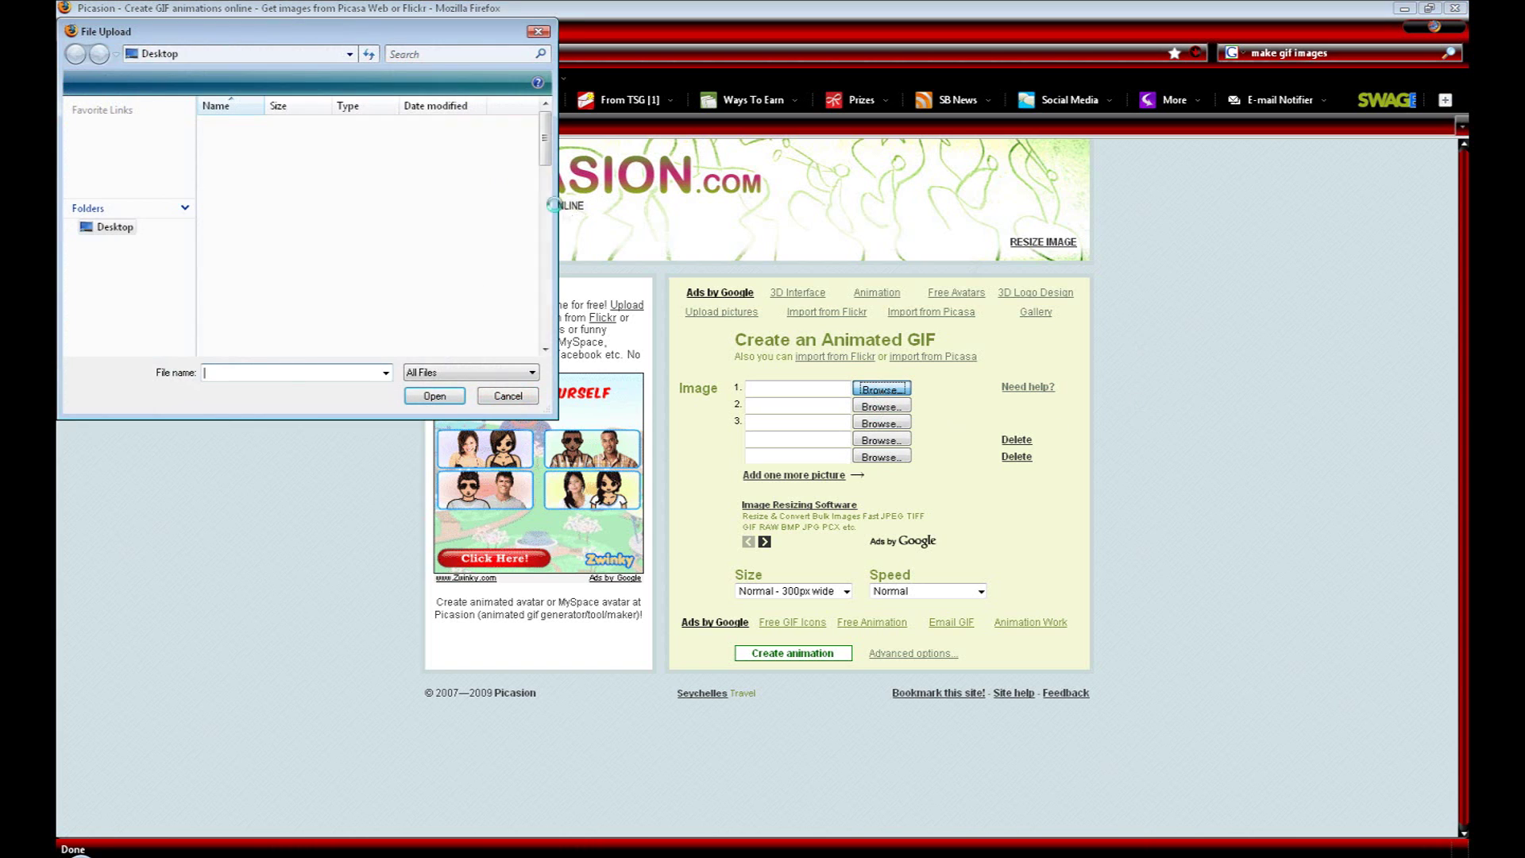
Load 45646.jpg, dfdfhsg.jpg and dfghs.jpg from the Desktop into image slots 1–3
left_click_drag(544, 139, 544, 237)
left_click(270, 194)
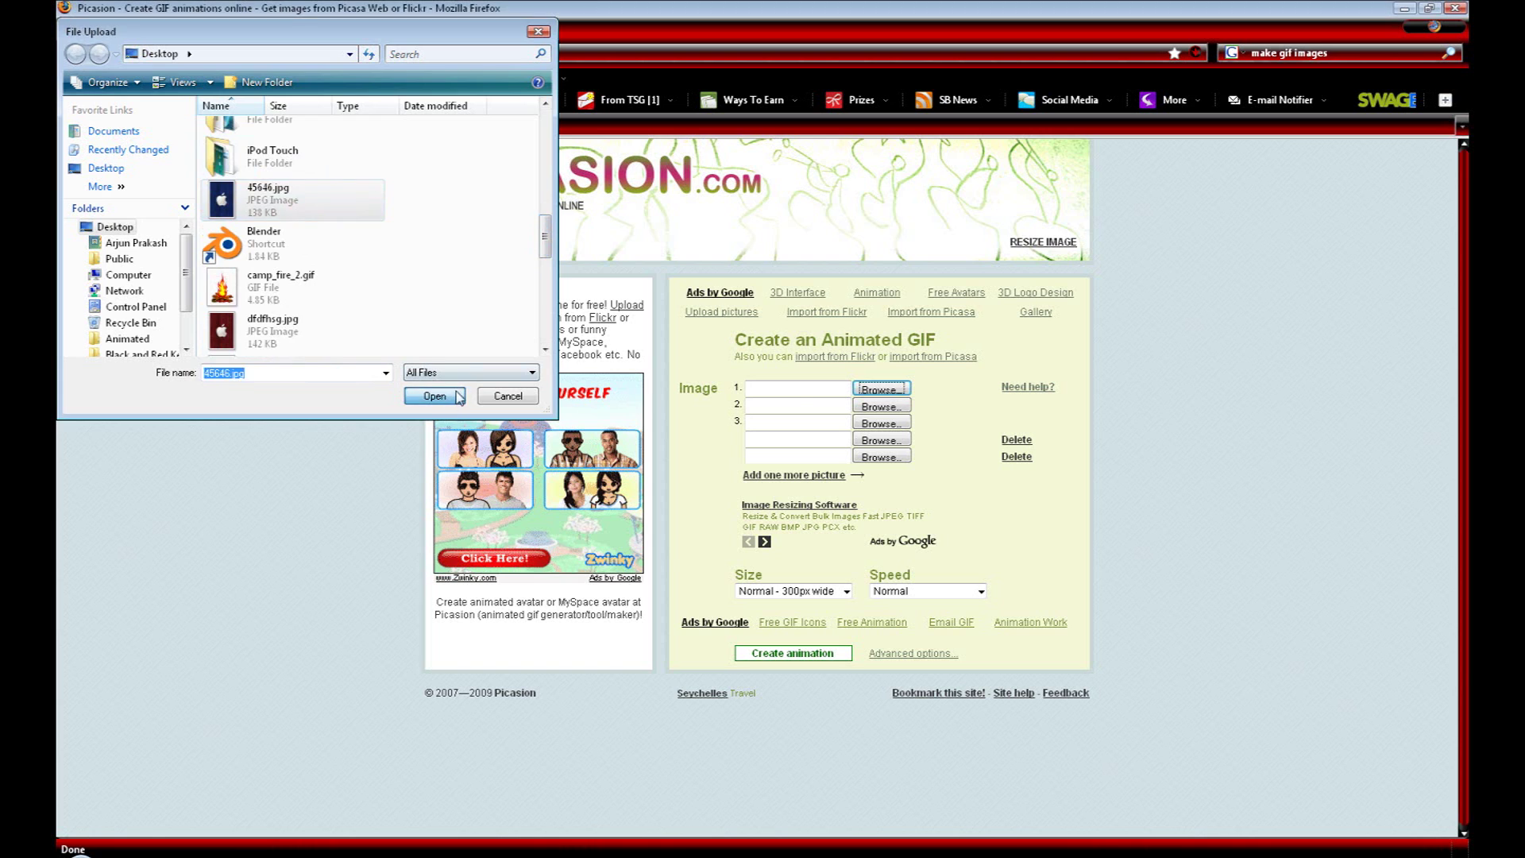
left_click(459, 397)
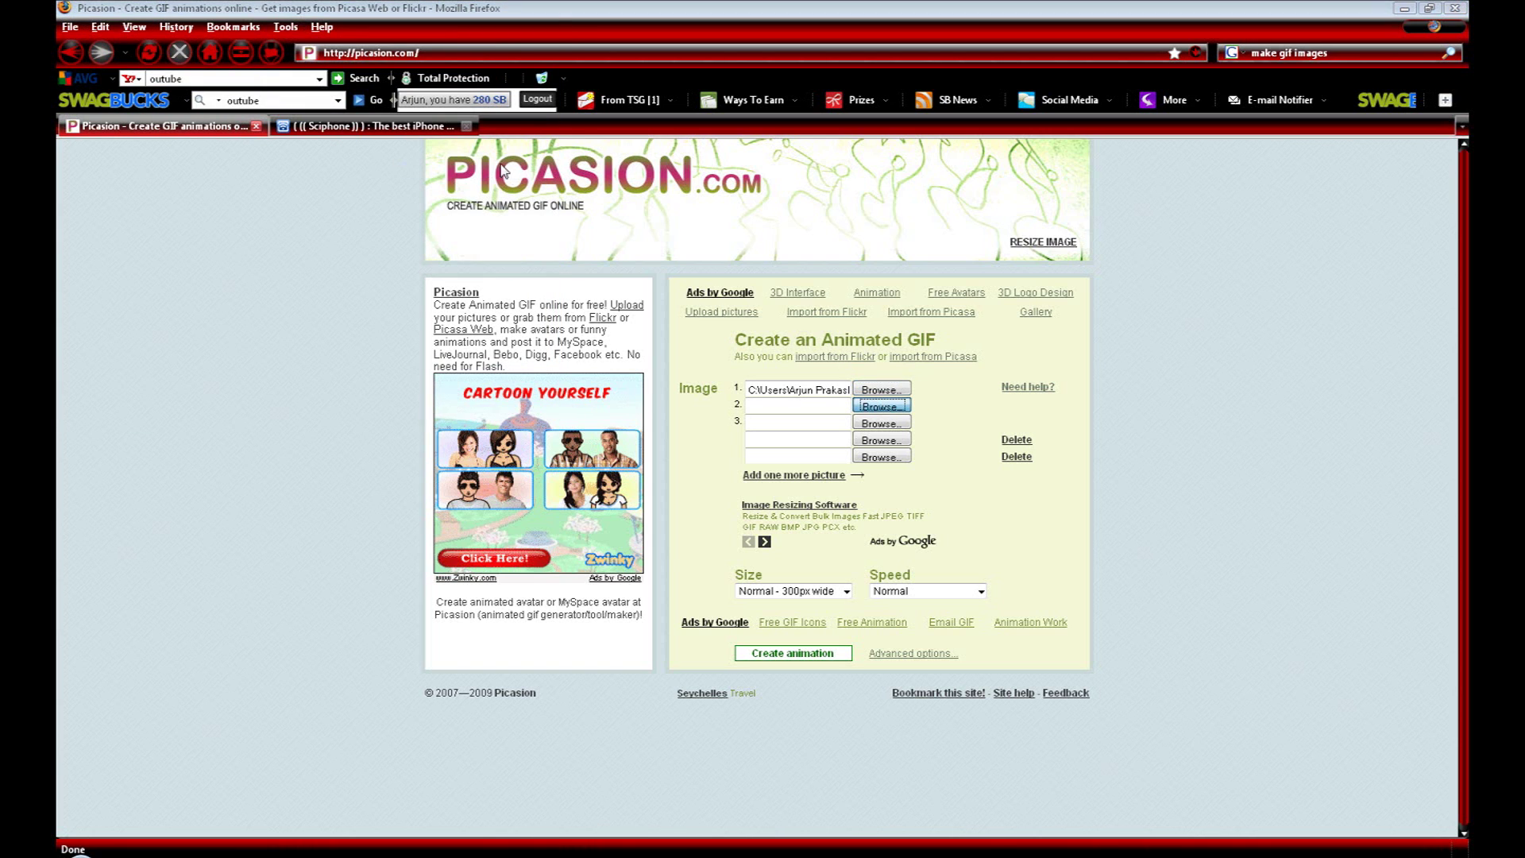
scroll(538, 220, "down", 5)
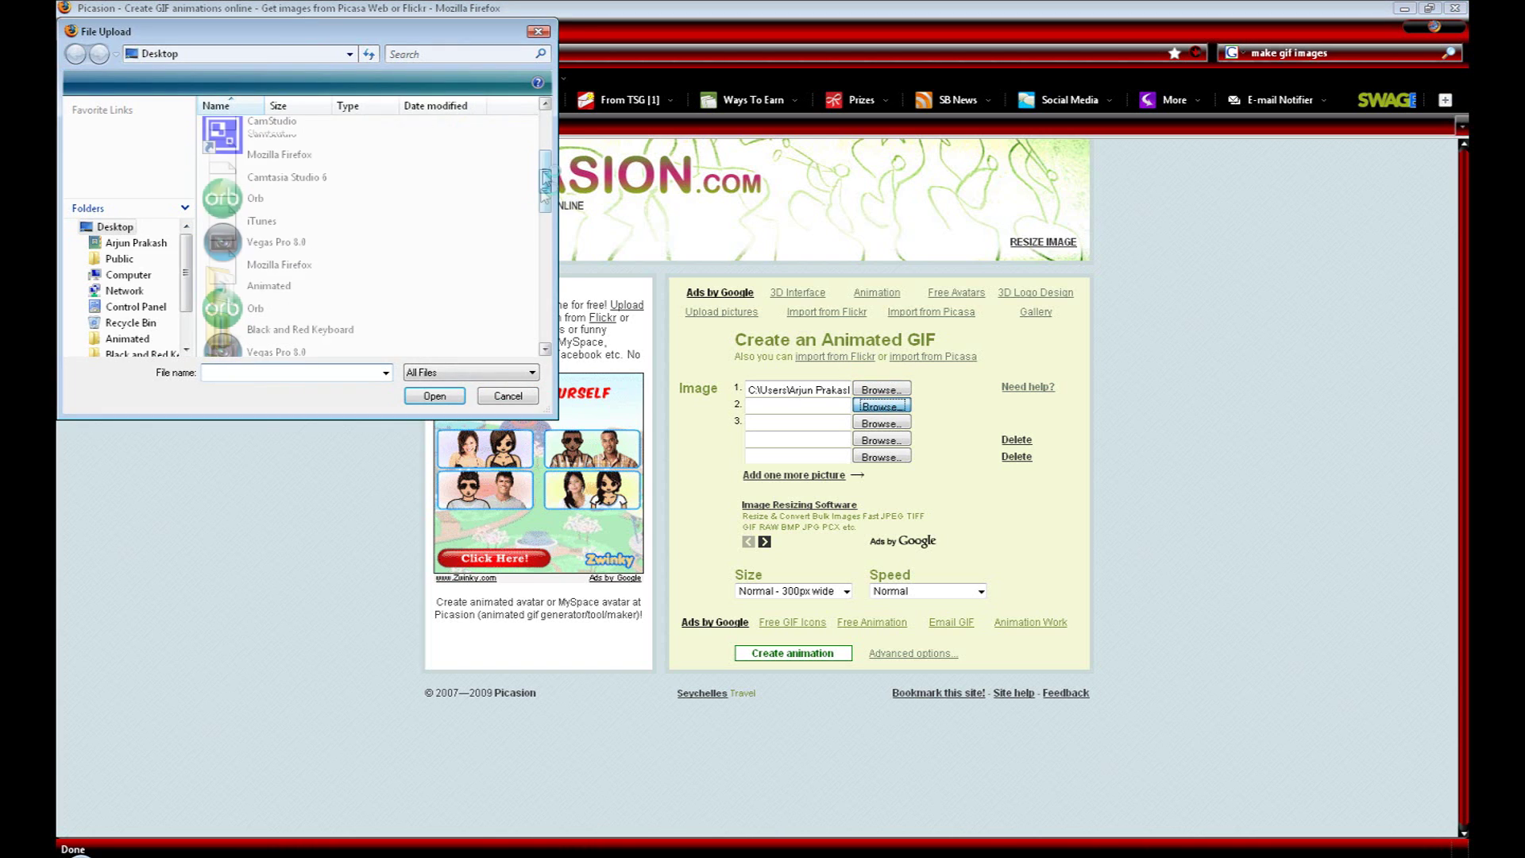
scroll(539, 220, "down", 3)
left_click(274, 270)
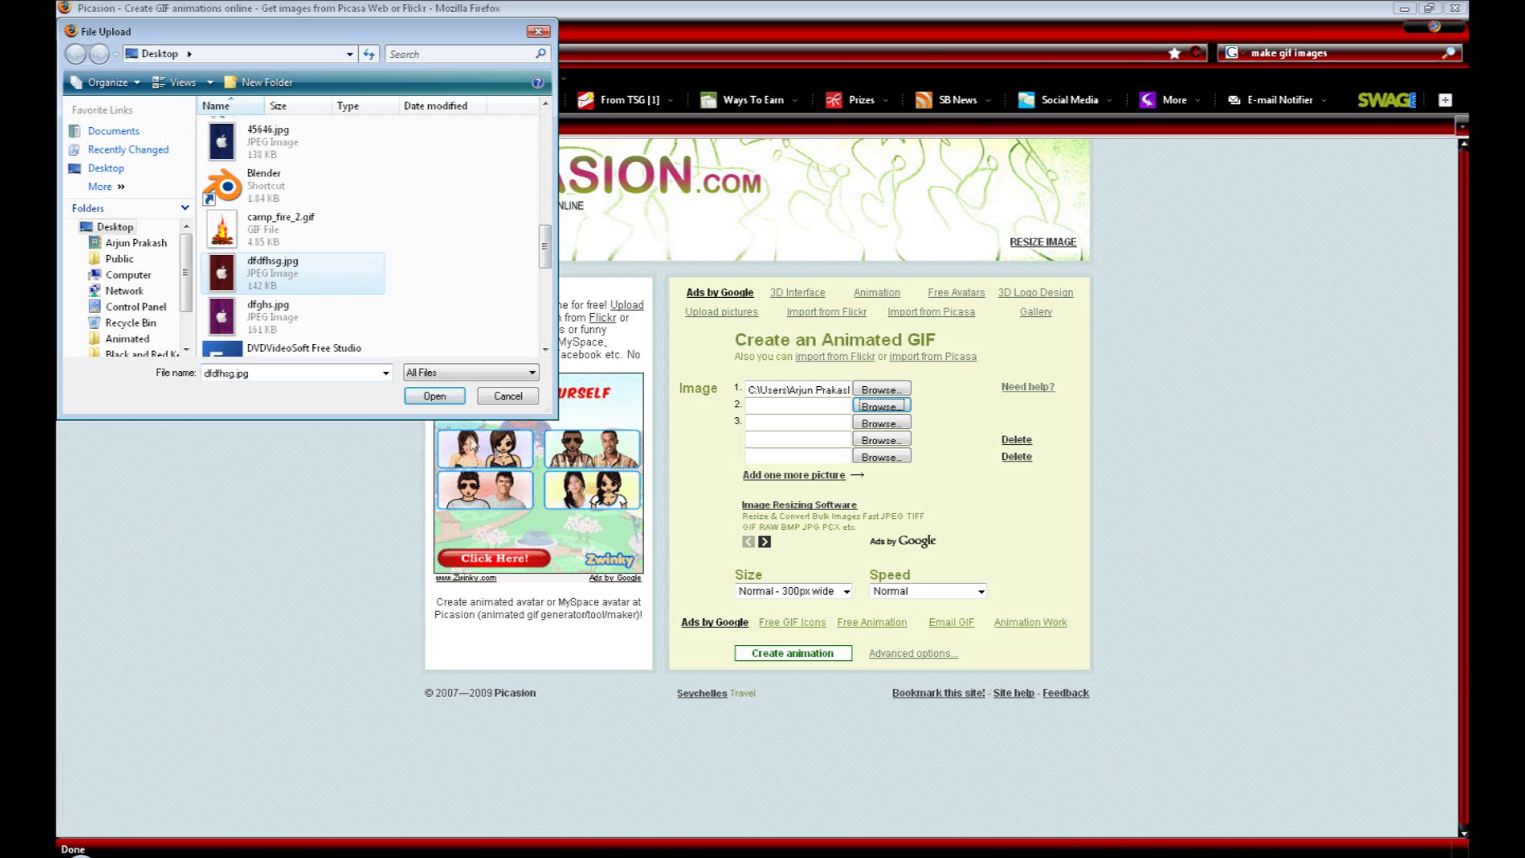
left_click(435, 397)
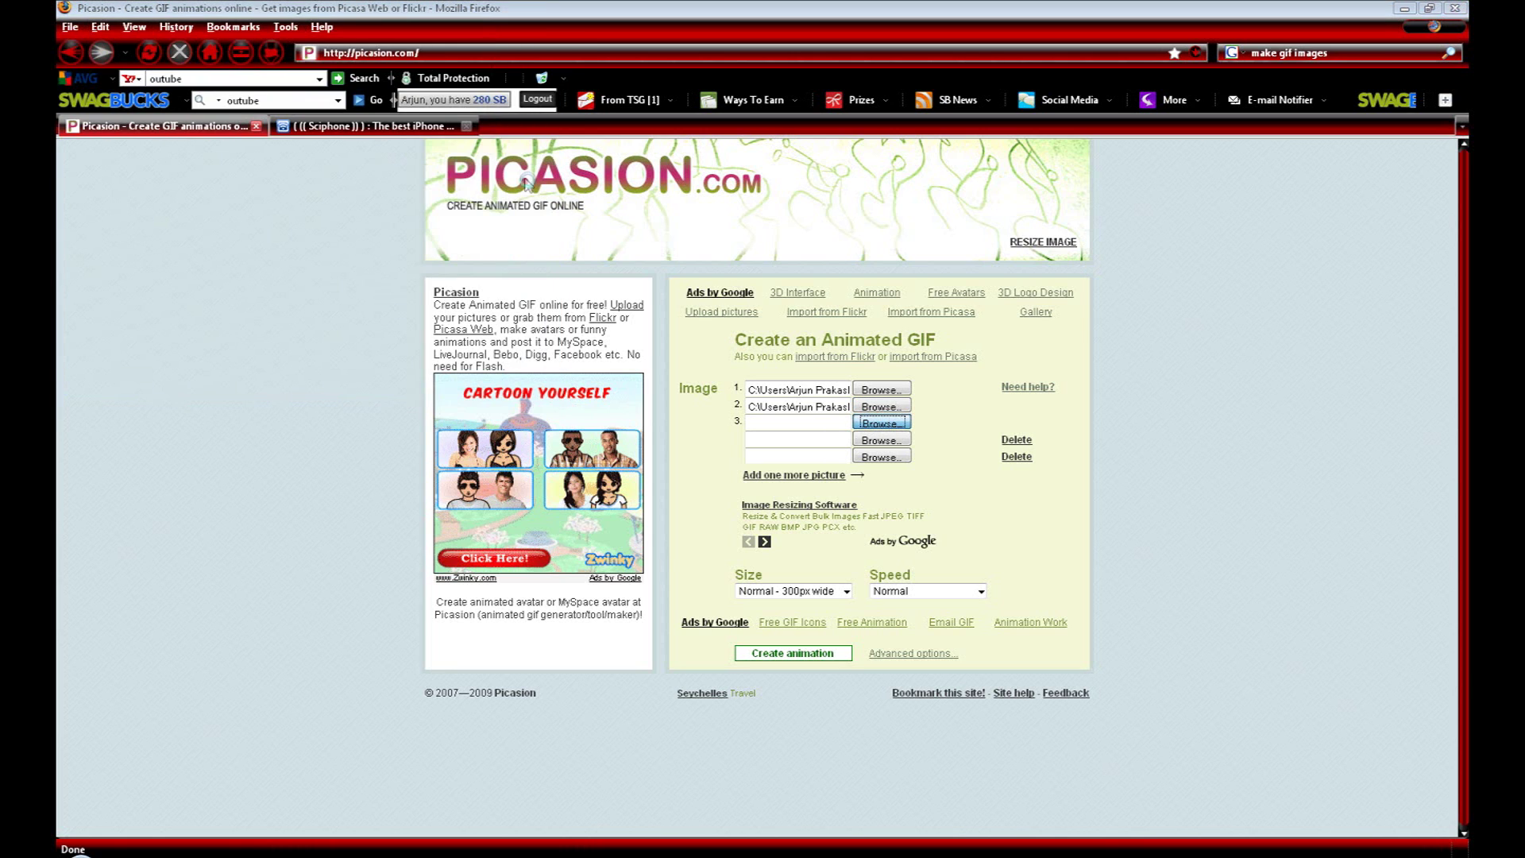
key("Return")
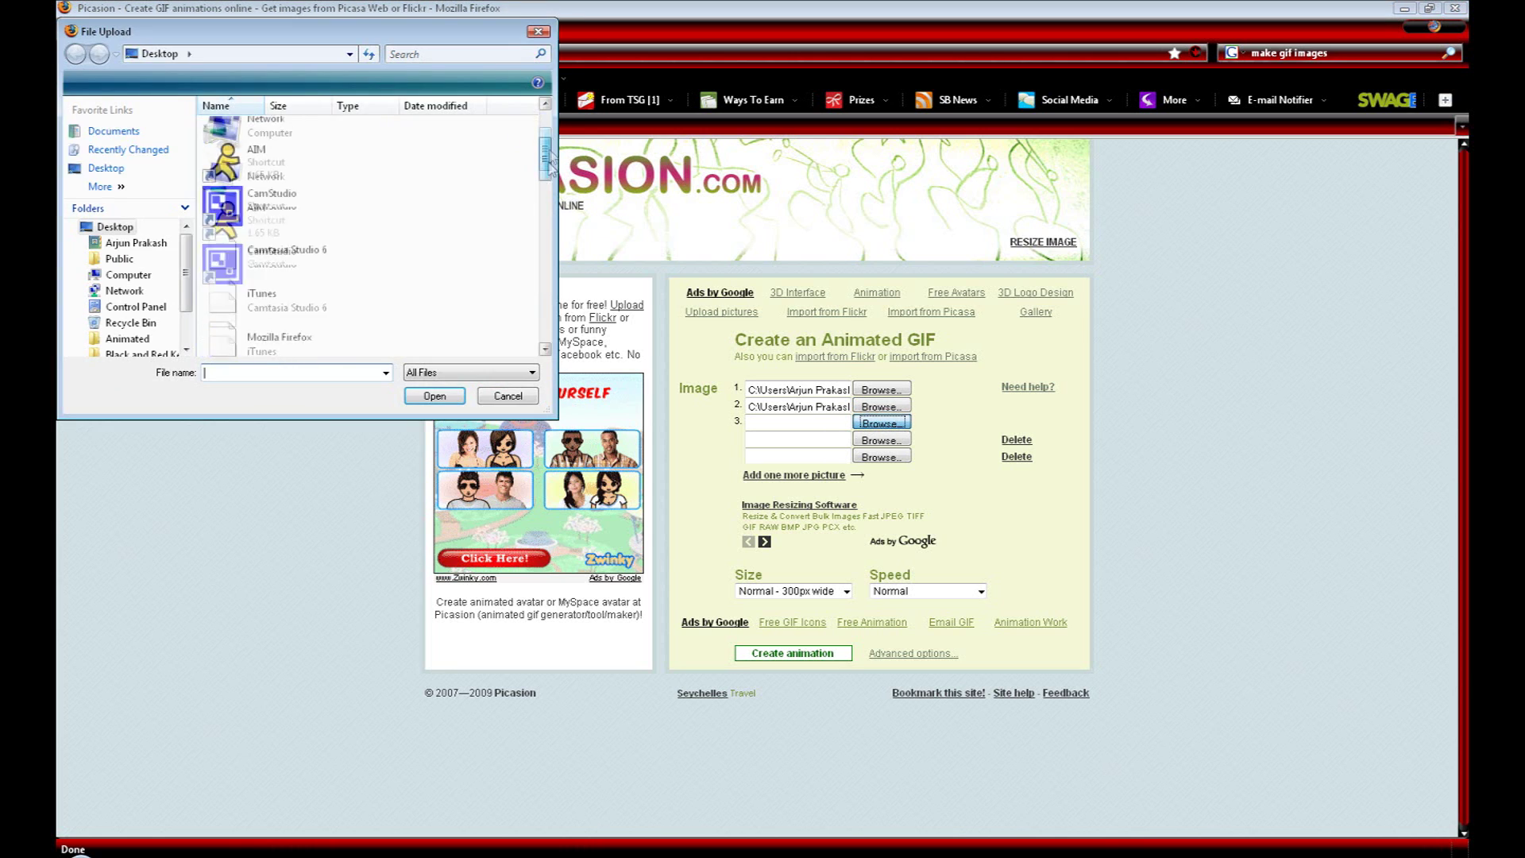
scroll(544, 260, "down", 8)
left_click(336, 229)
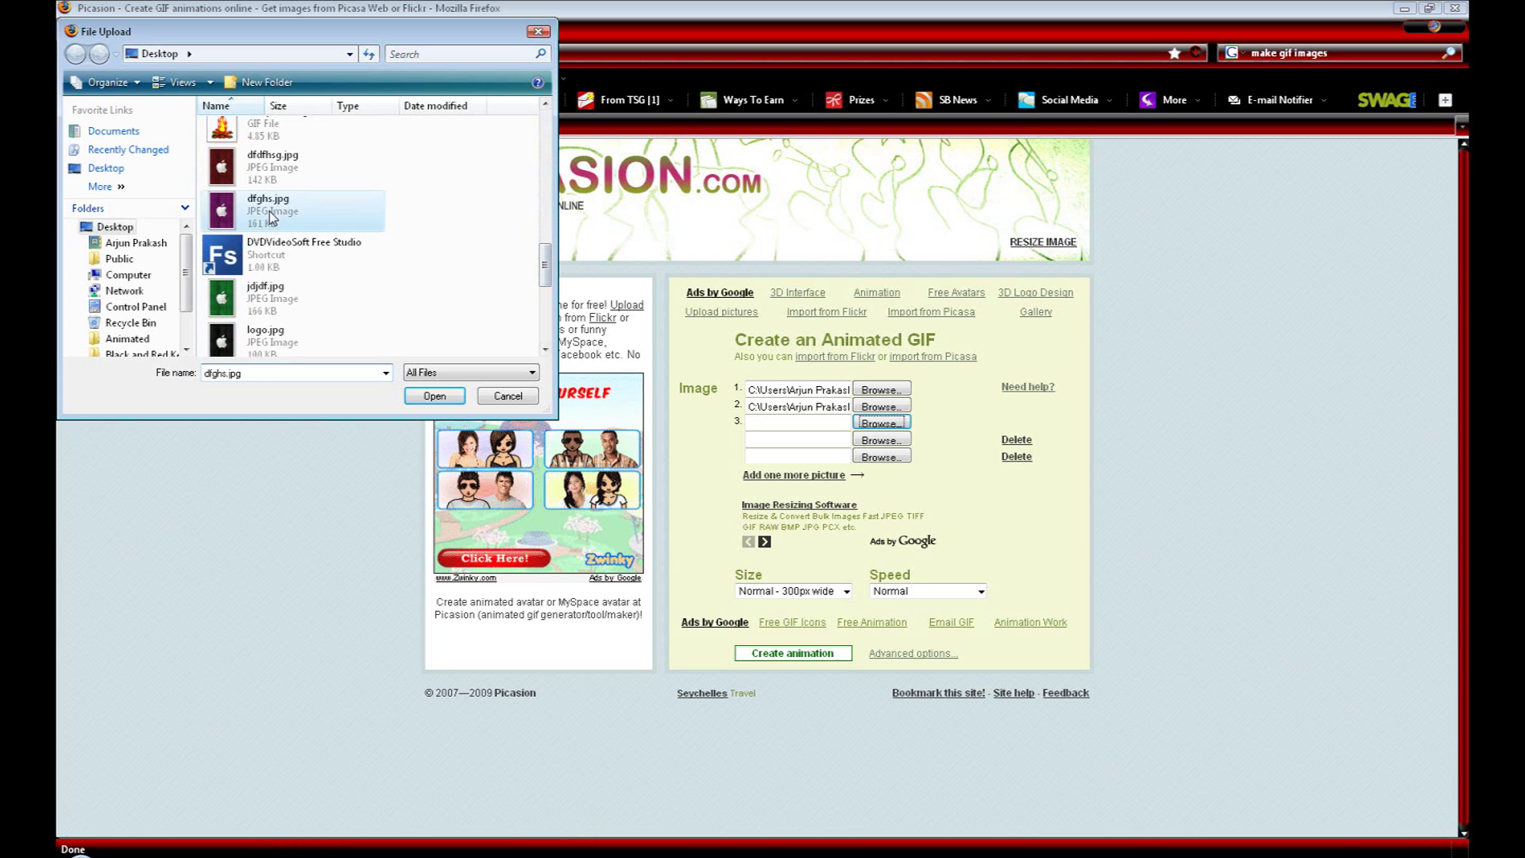
left_click(451, 397)
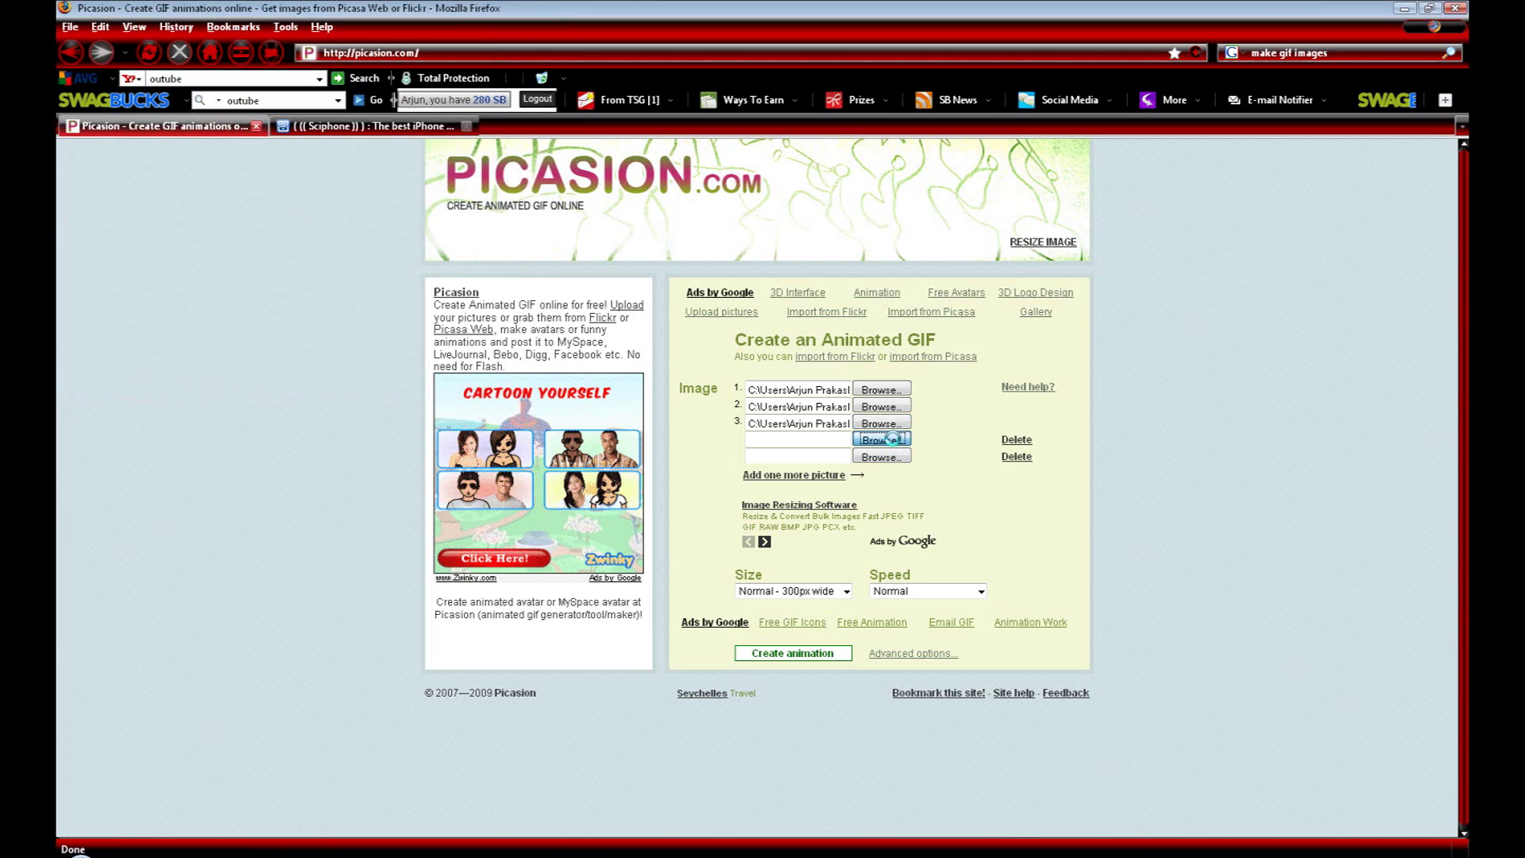
Load jdjdf.jpg into image slot 4 and logo.jpg into image slot 5
key("Return")
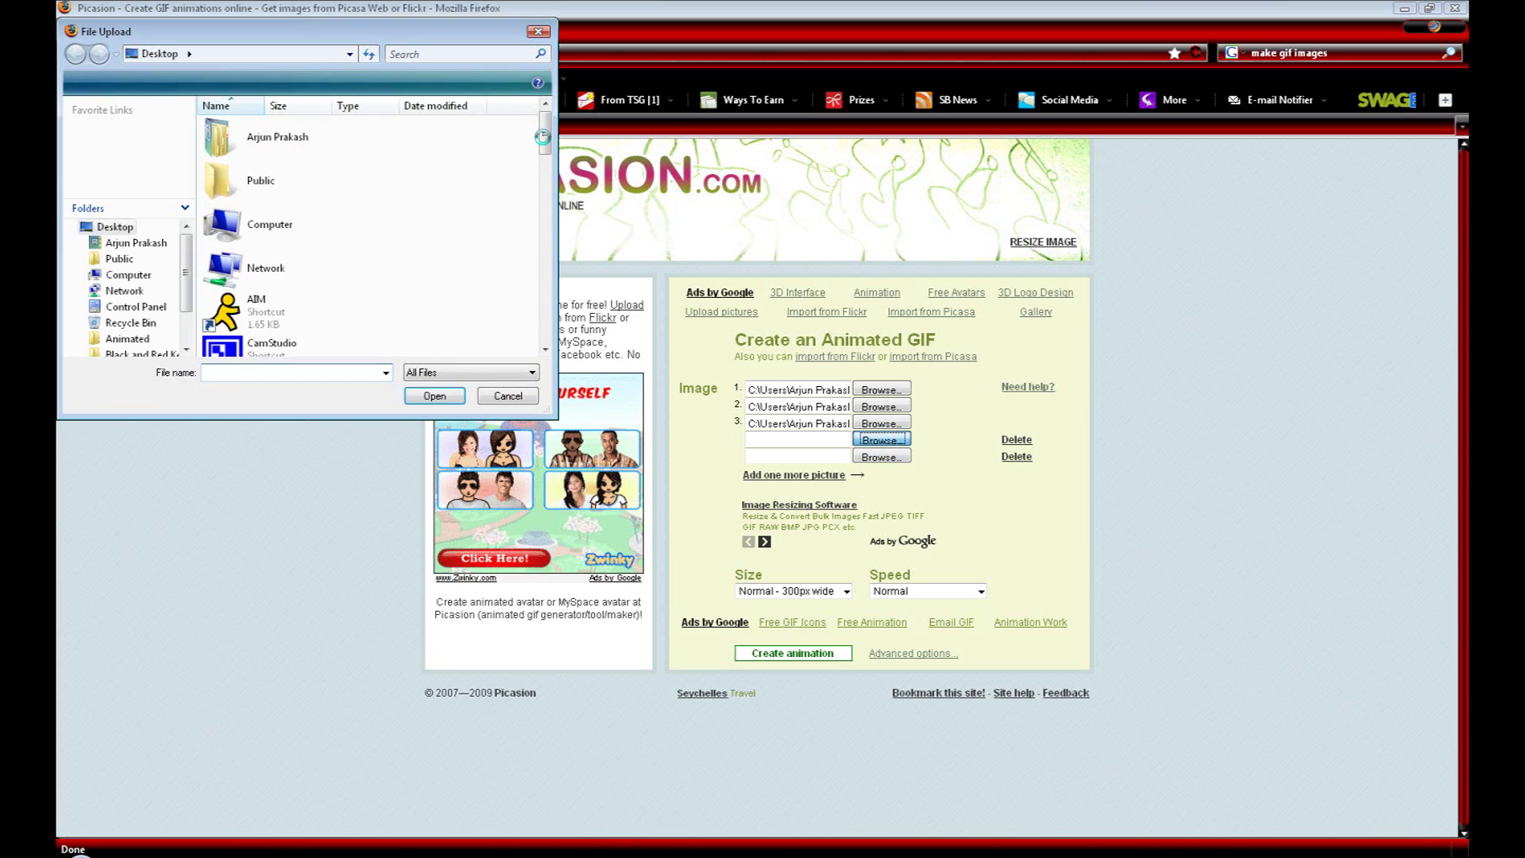
left_click_drag(545, 119, 547, 288)
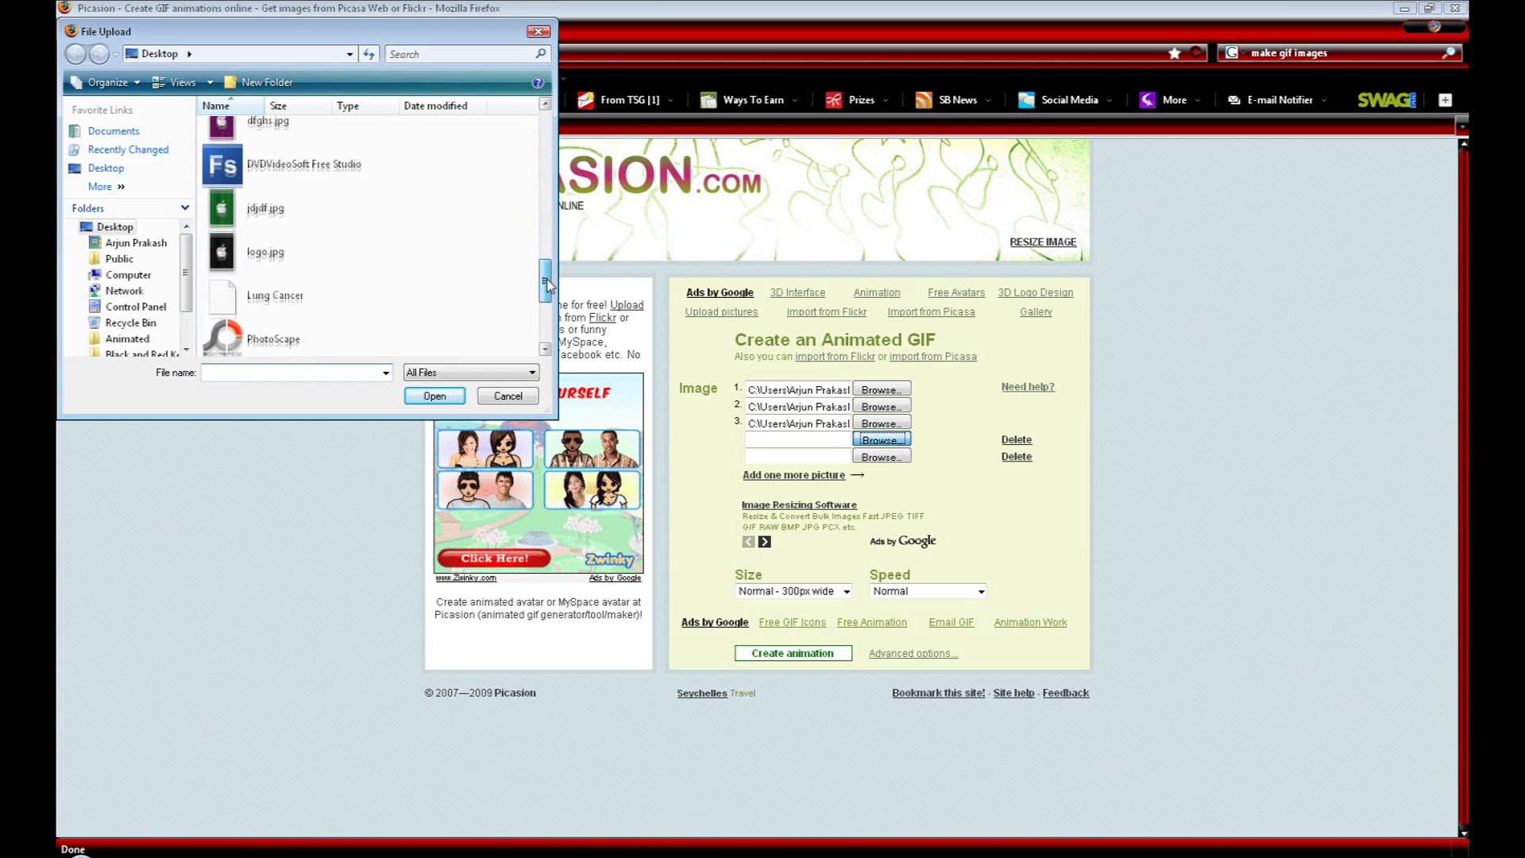
left_click(270, 205)
key("Return")
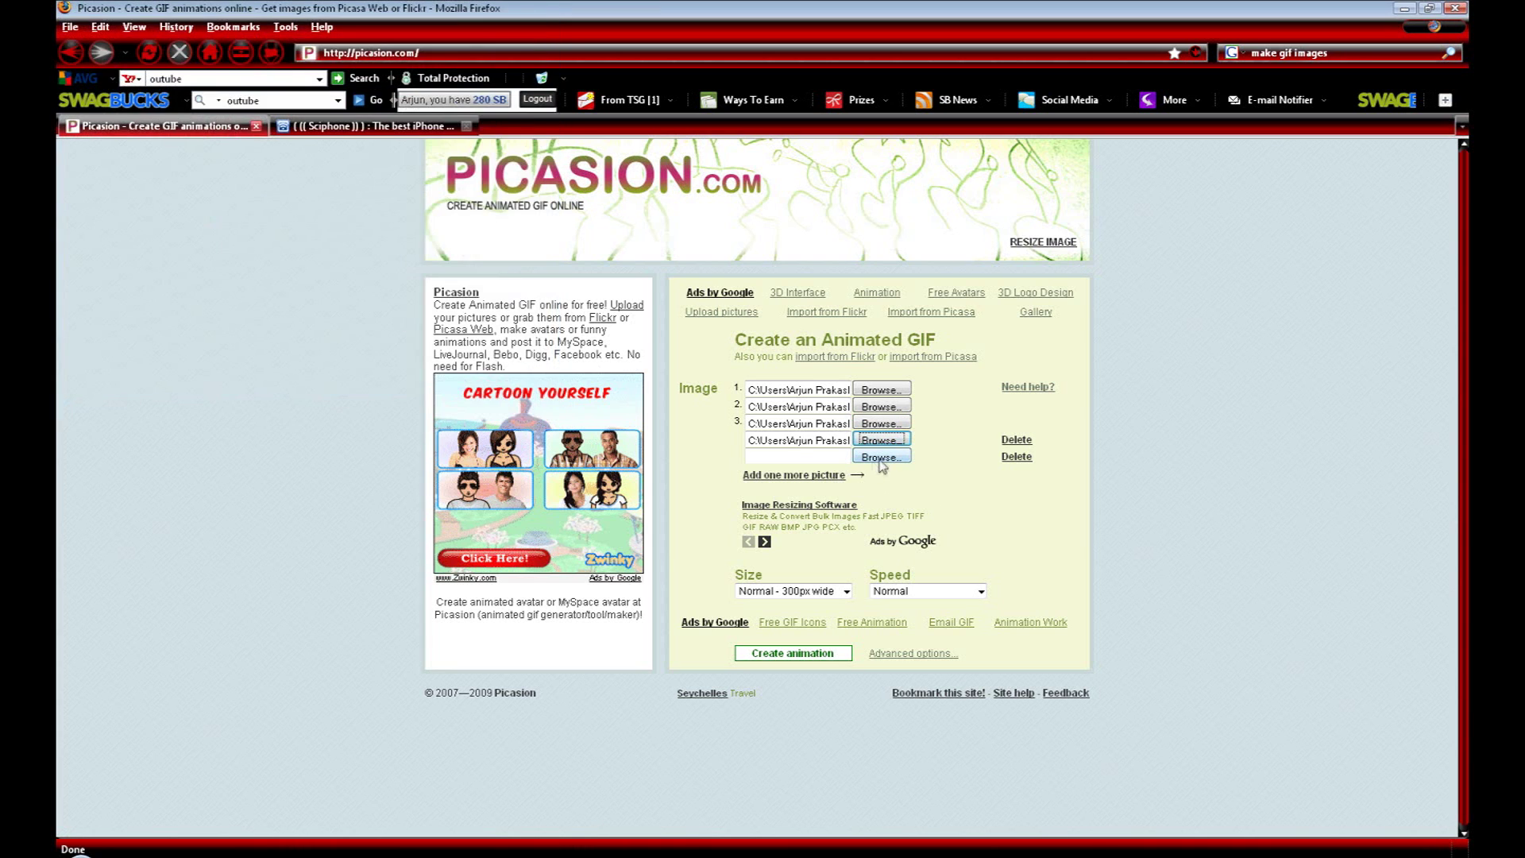
key("Return")
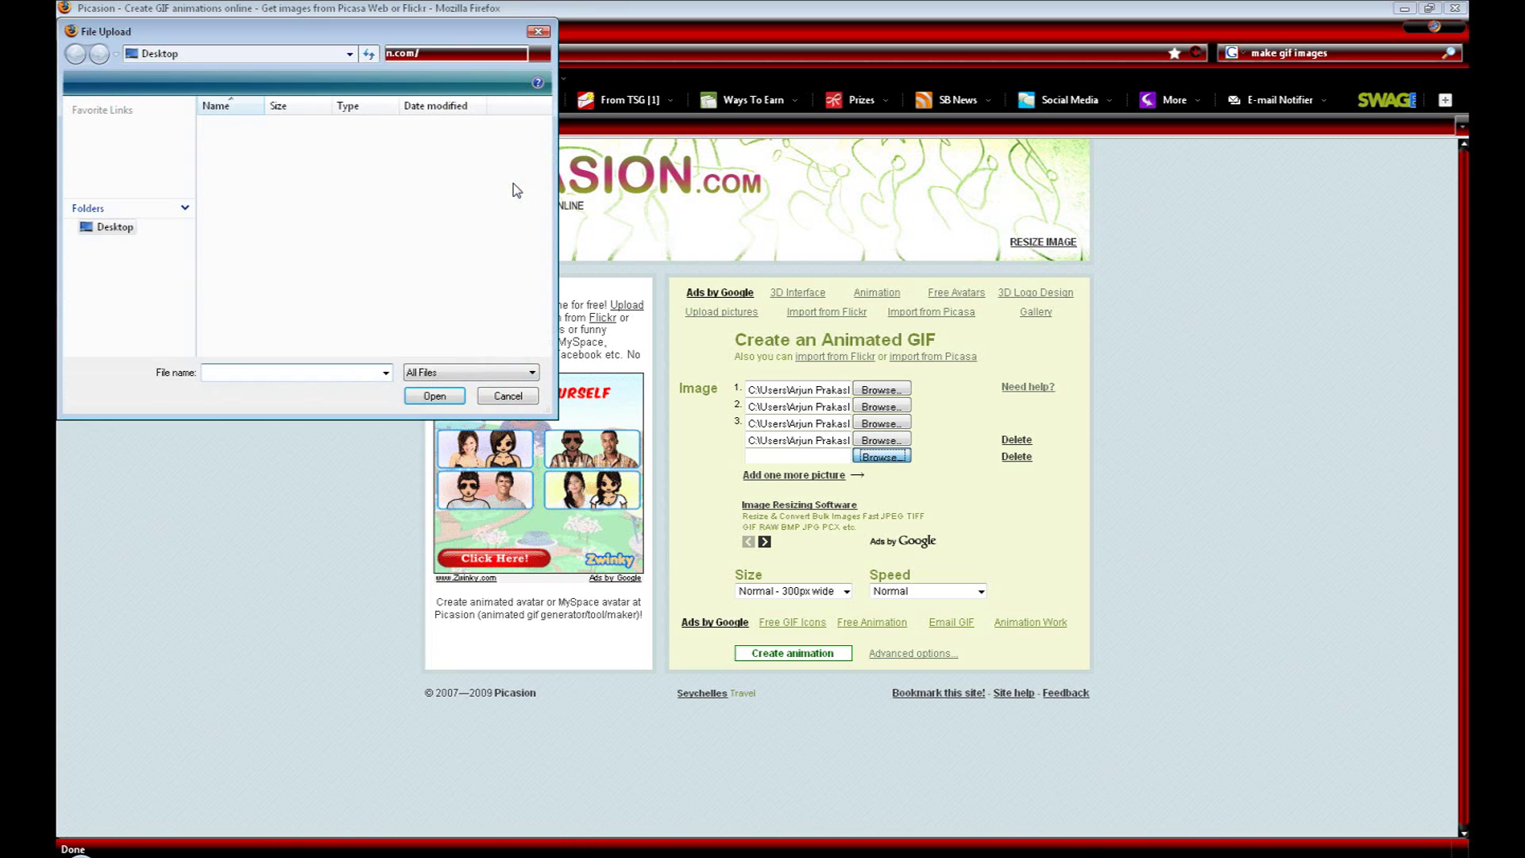
left_click(547, 246)
left_click_drag(547, 246, 547, 276)
left_click(254, 278)
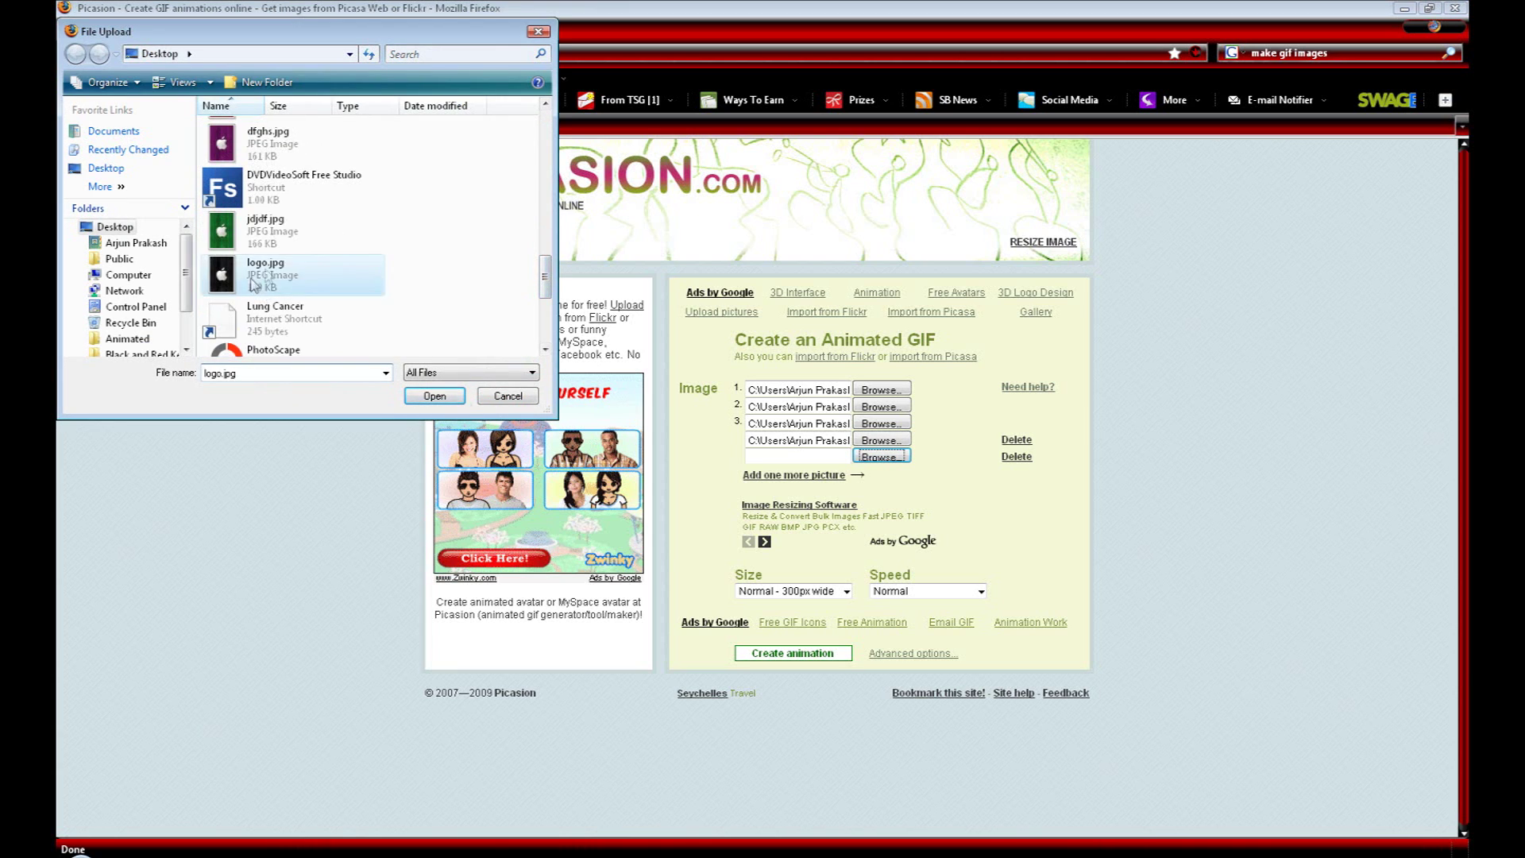
left_click(435, 396)
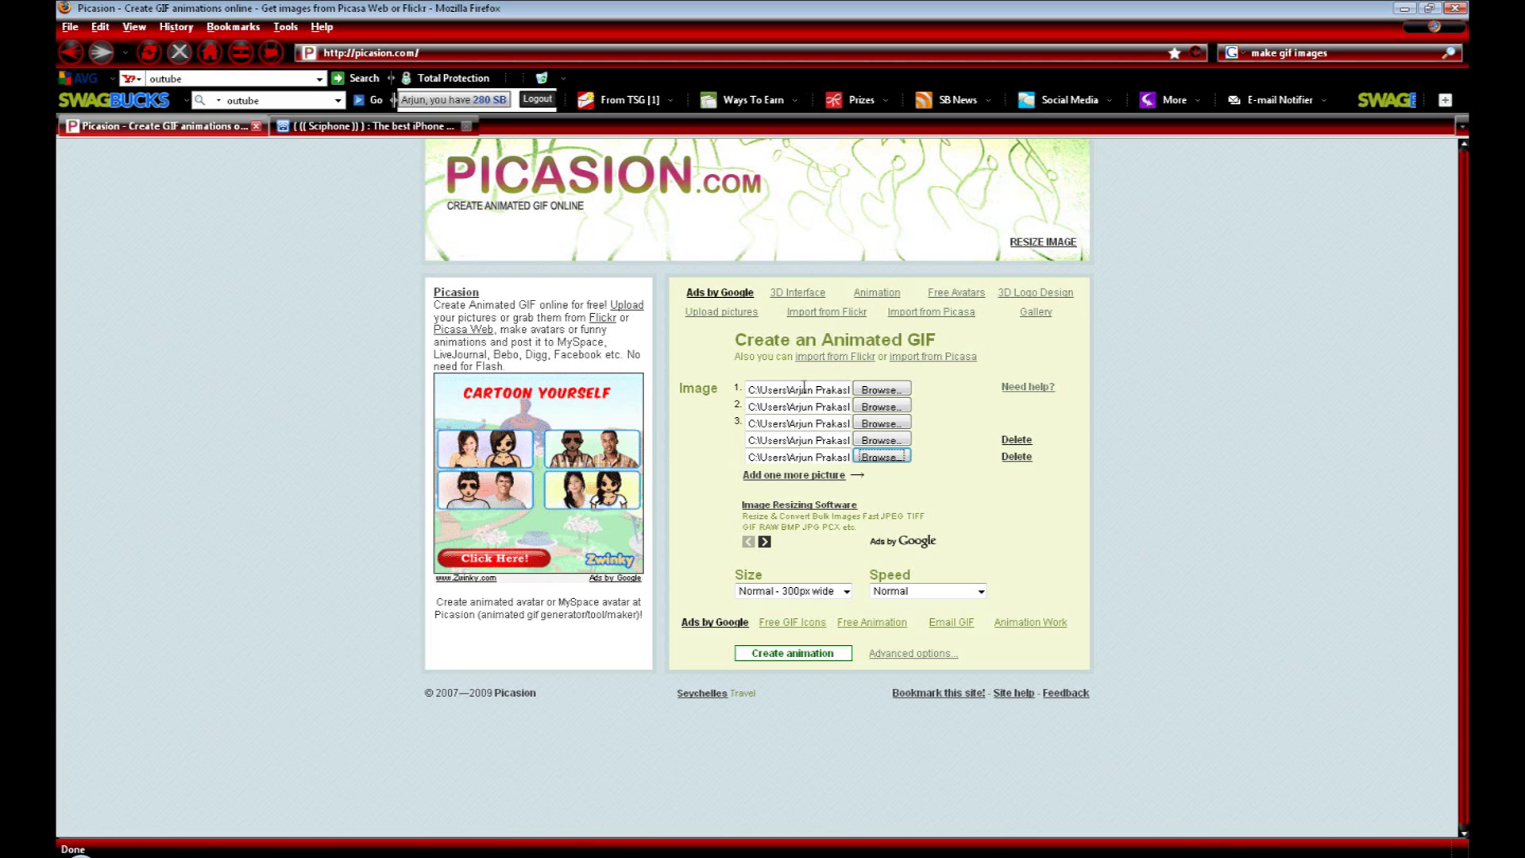
Set the animation size to a custom 320 via the Advanced size option
left_click(847, 592)
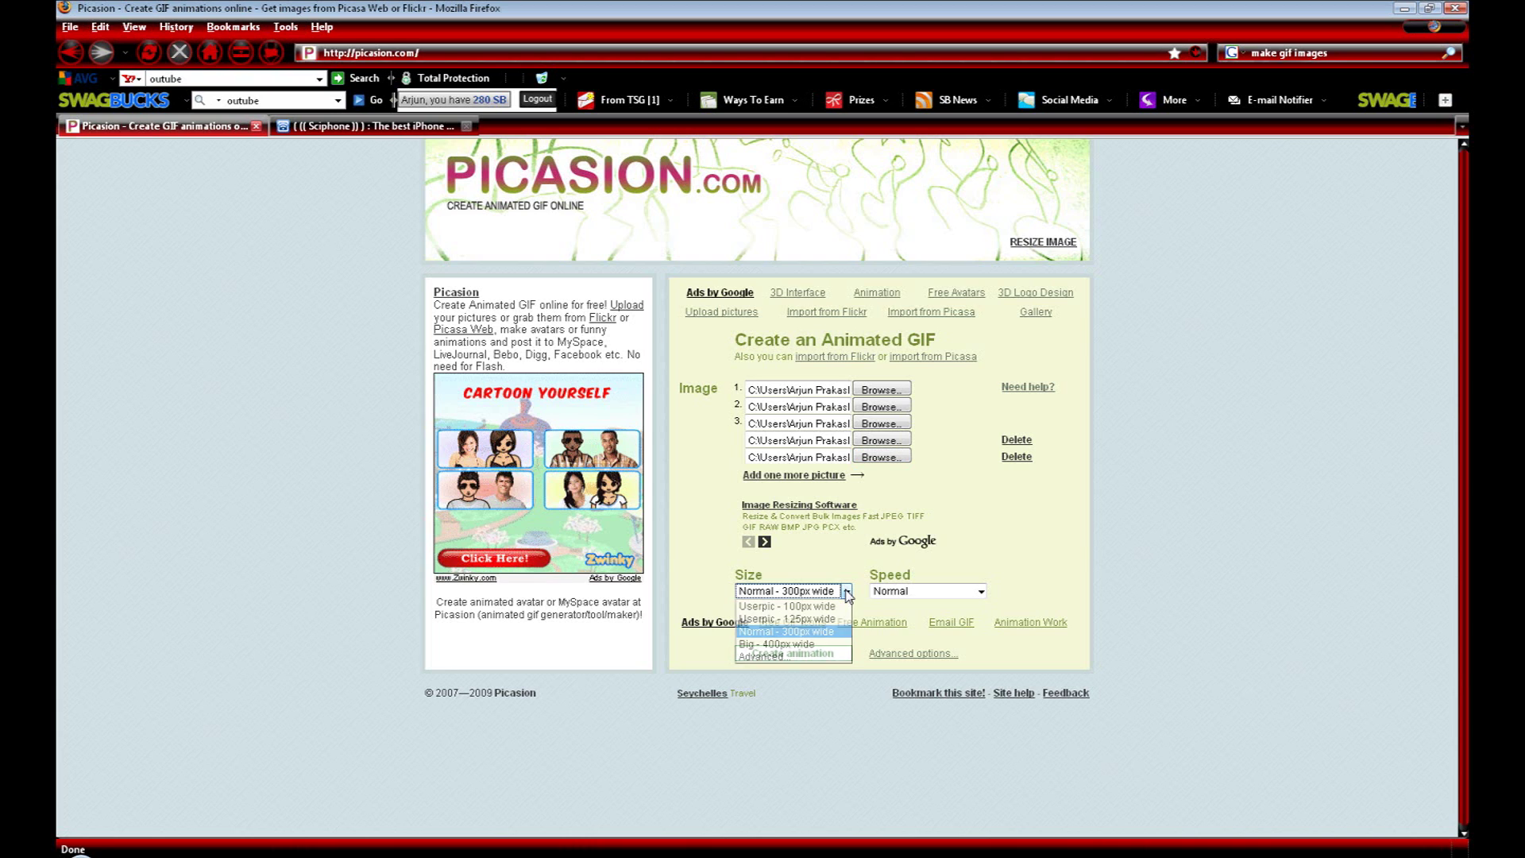
left_click(799, 657)
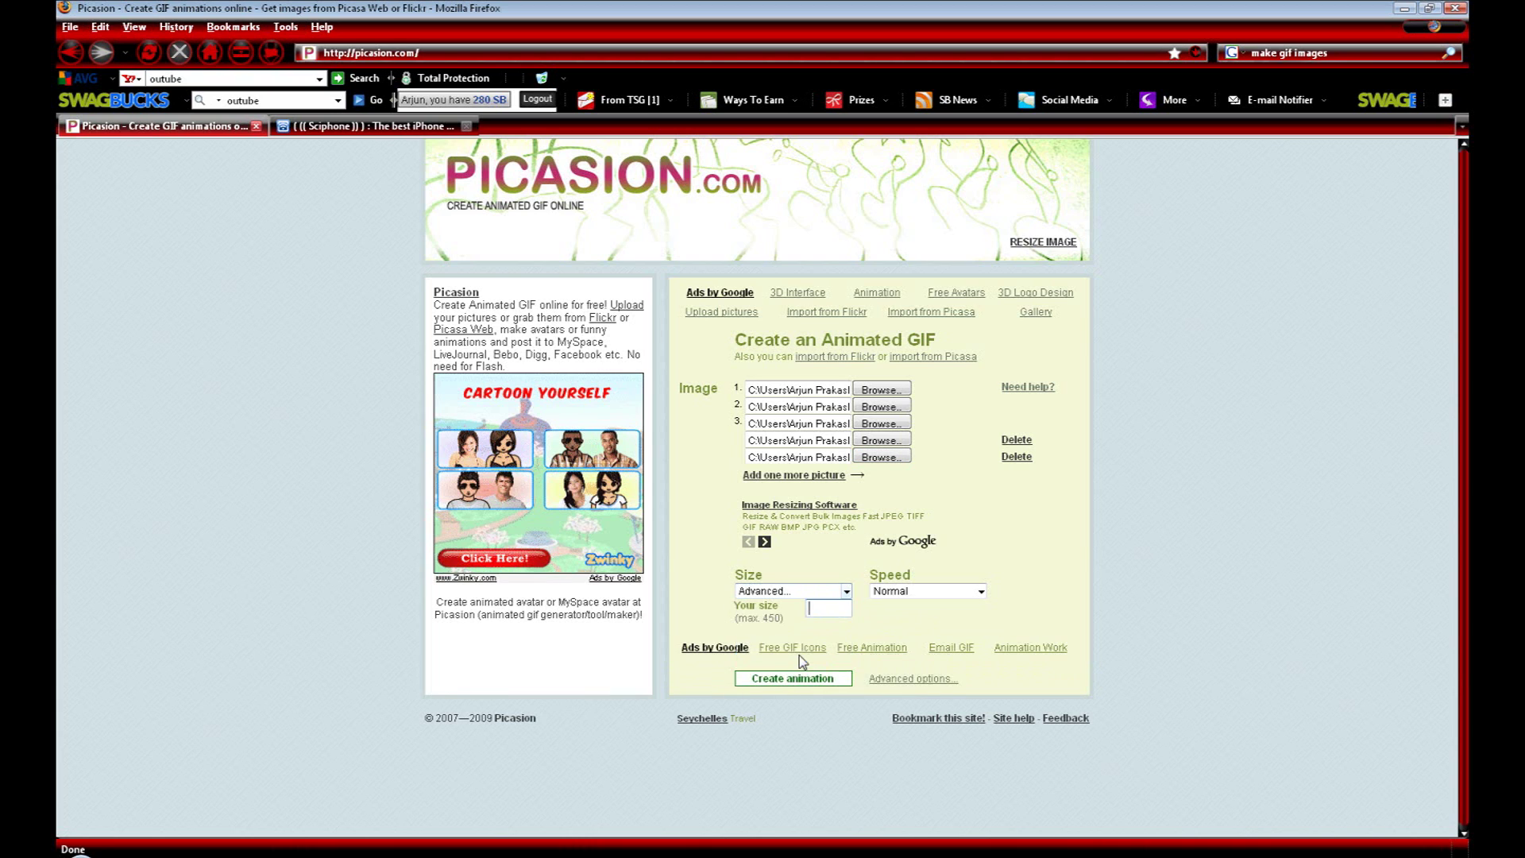
left_click(813, 608)
type("320")
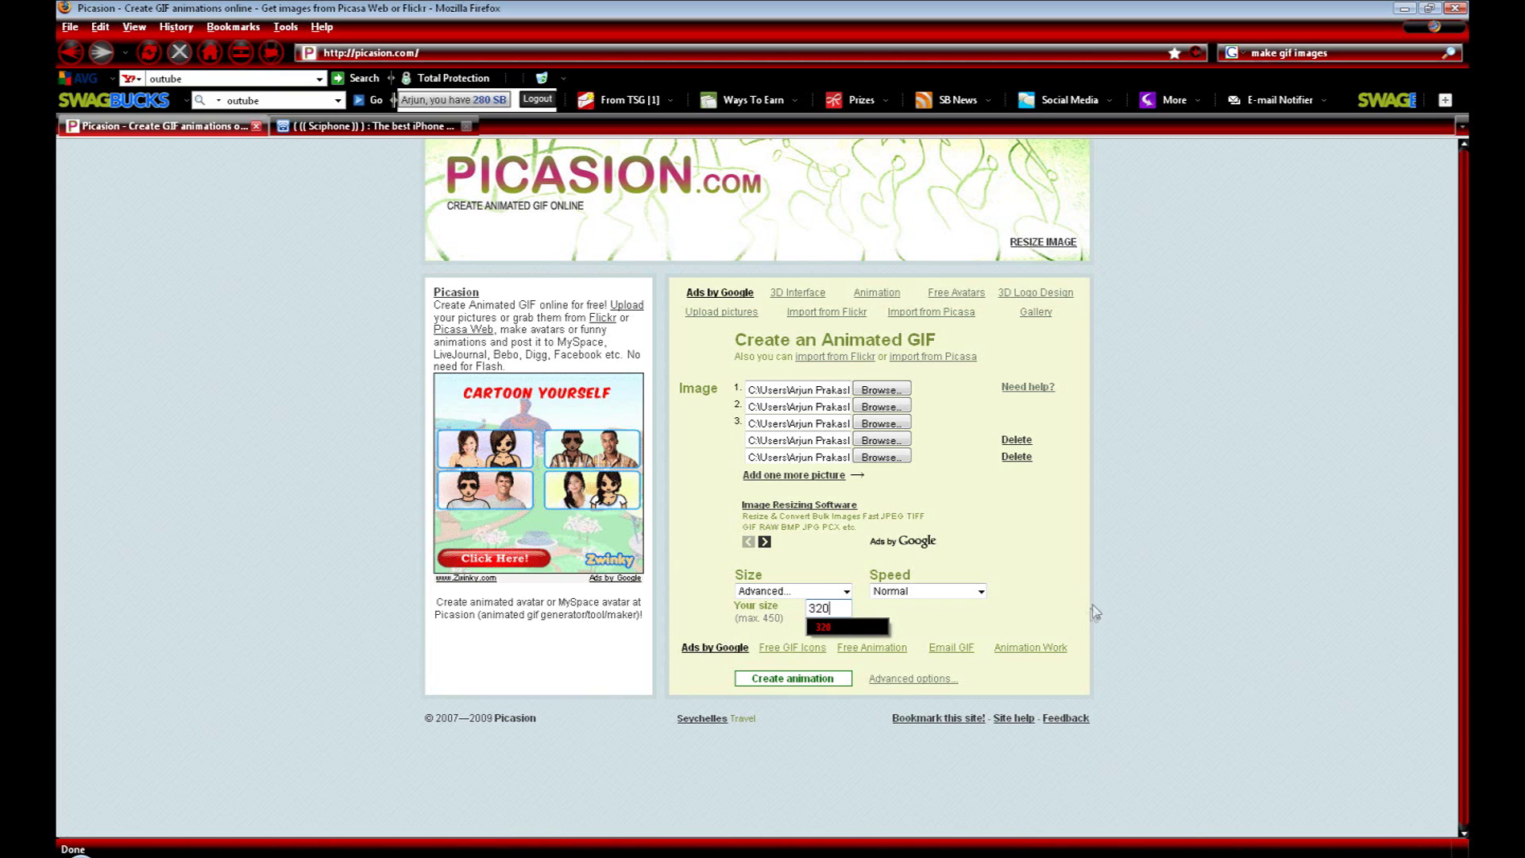
left_click(1067, 597)
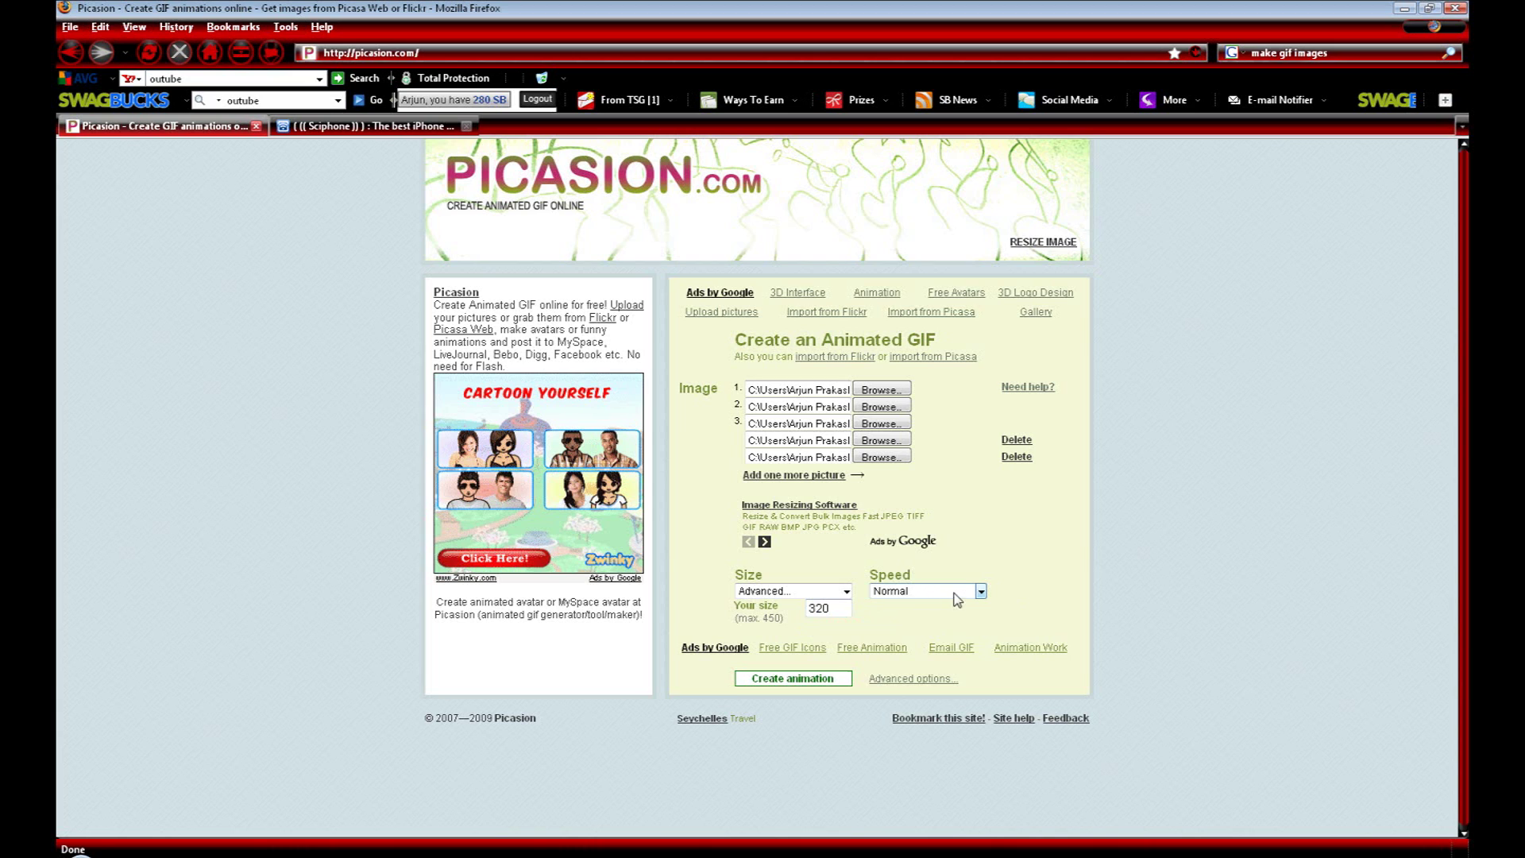
Set the animation speed to Fast and generate the animated GIF
left_click(957, 599)
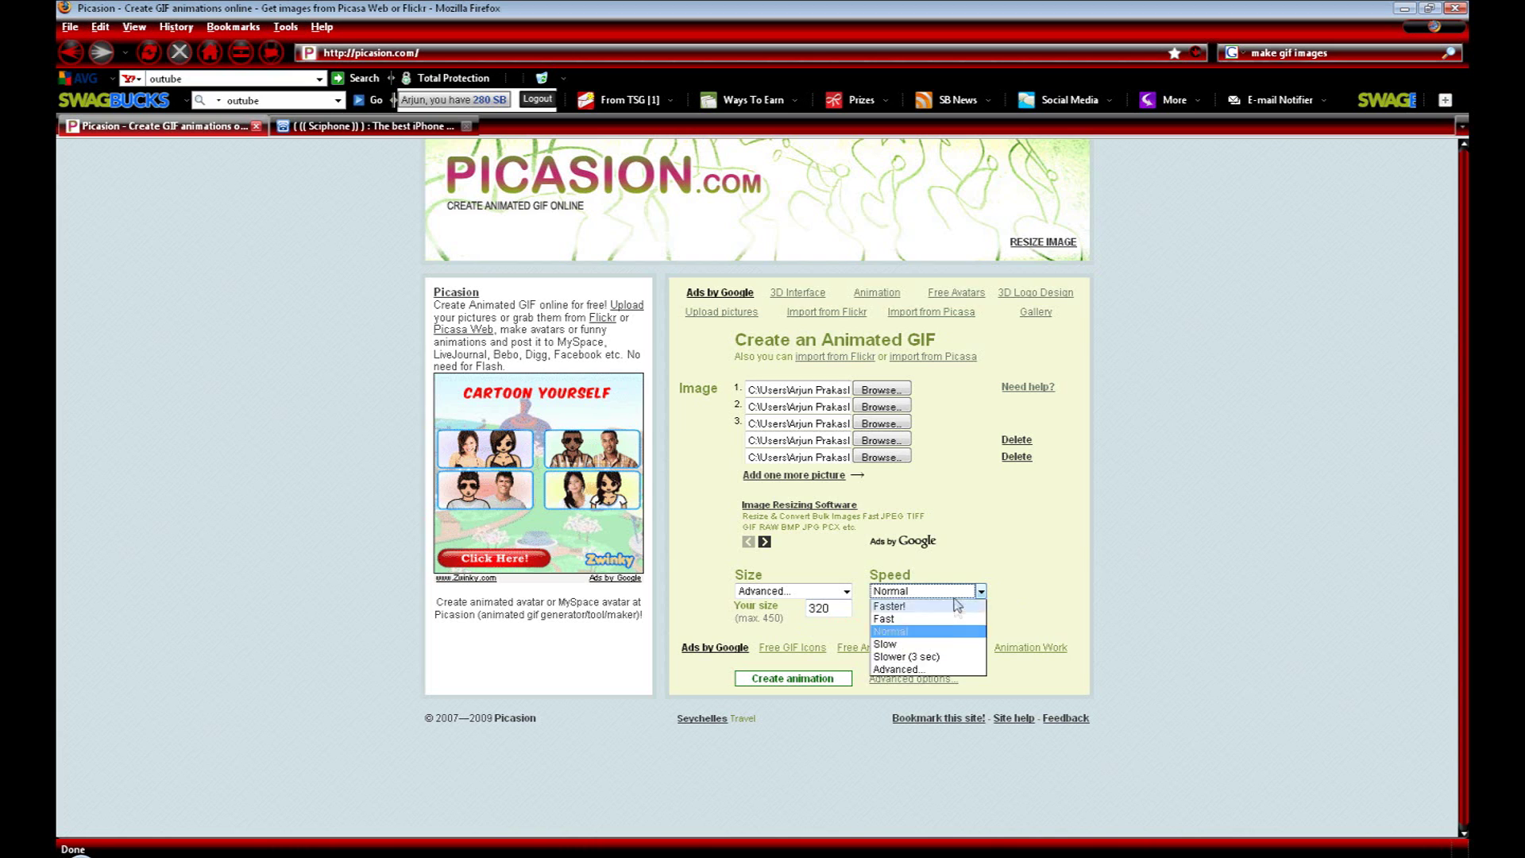
left_click(902, 625)
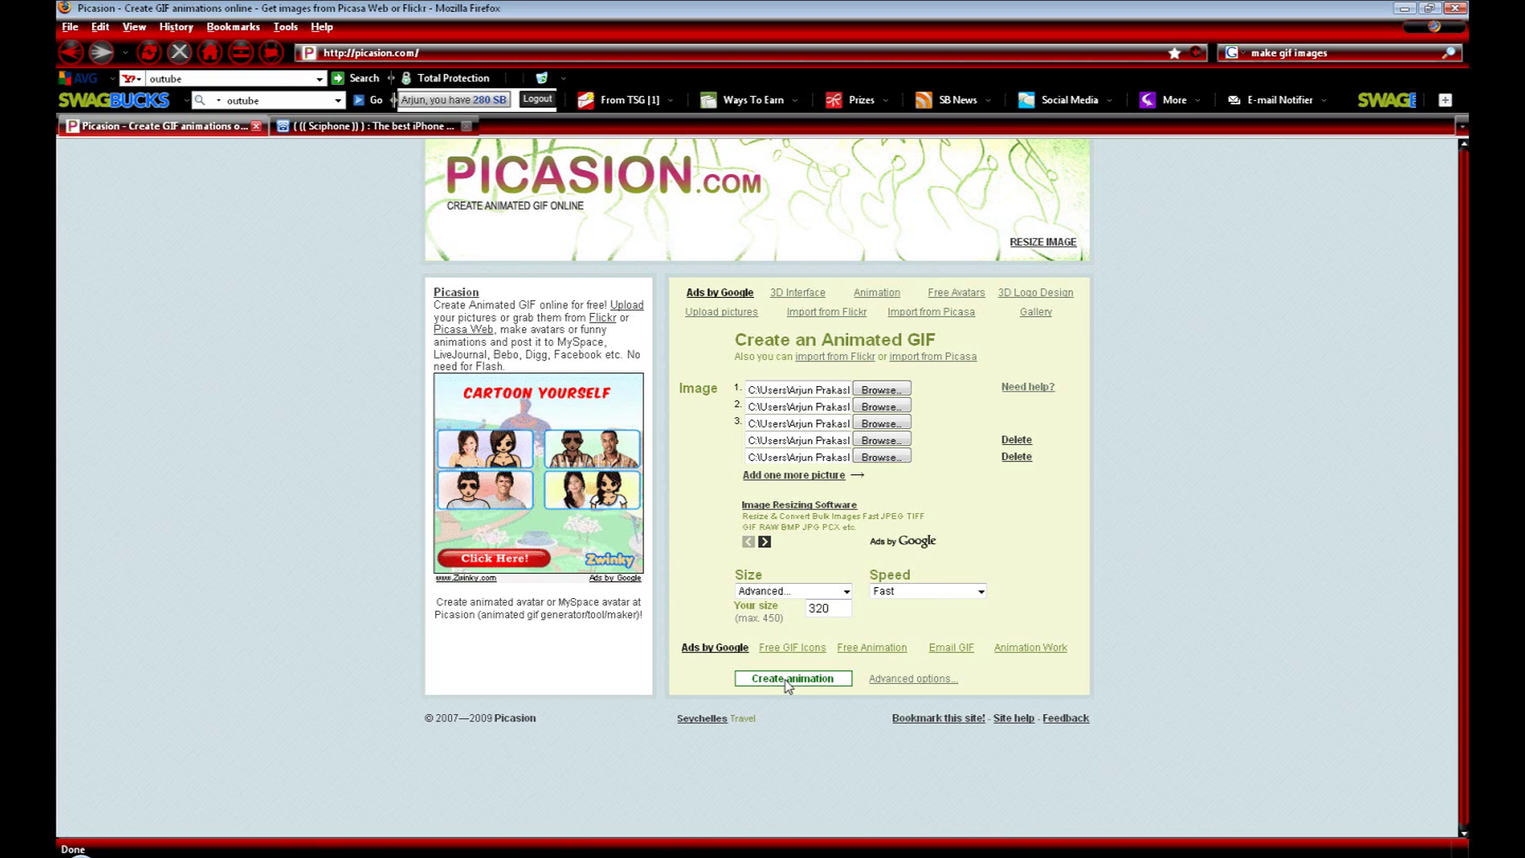
left_click(789, 680)
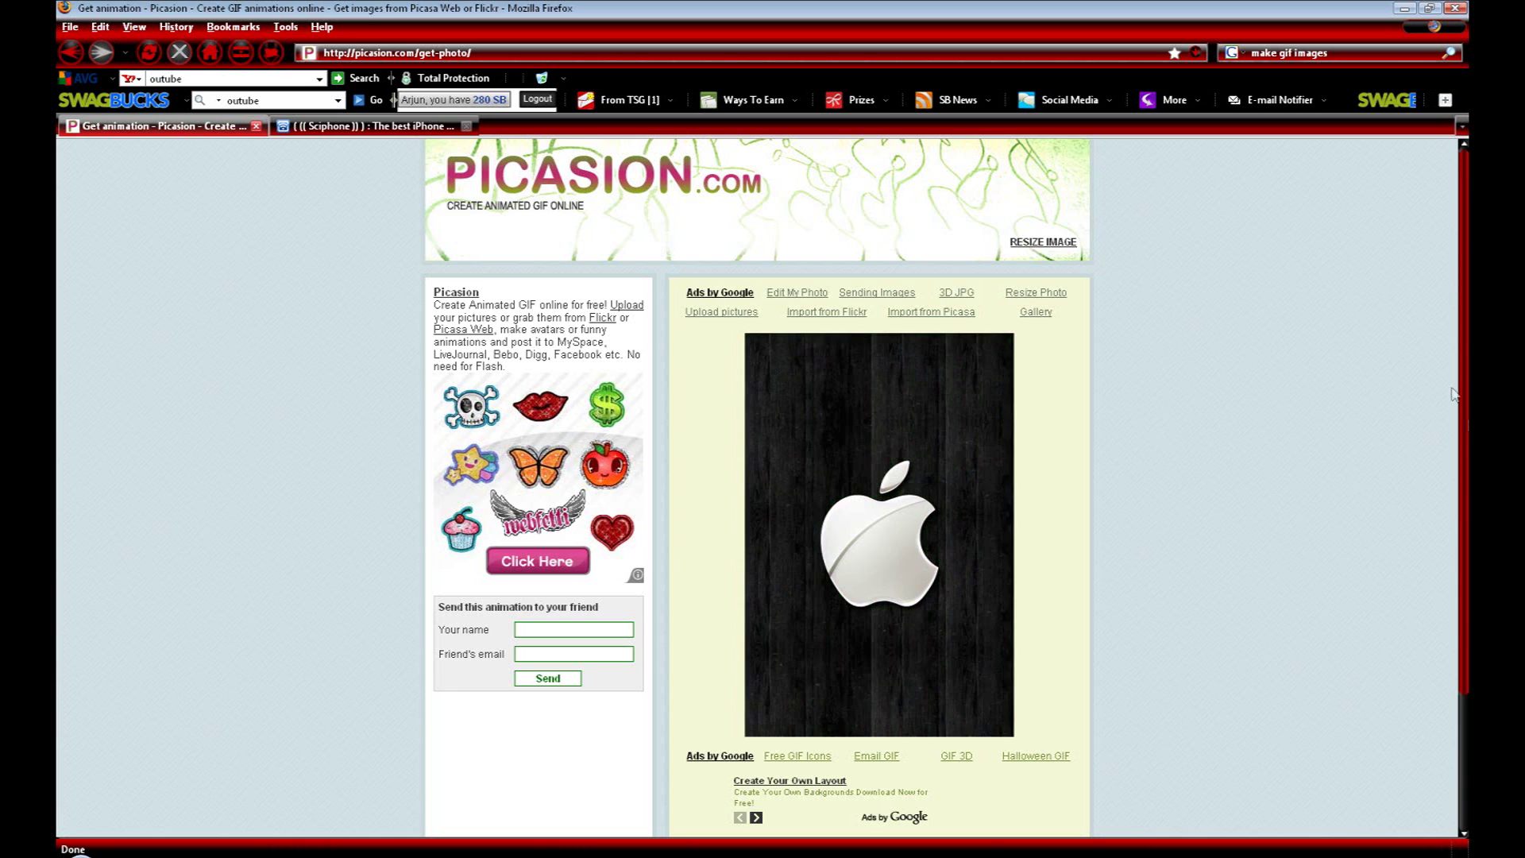
Save the finished animation as a GIF file on the computer and minimize Firefox
scroll(1463, 413, "down", 1)
scroll(1463, 412, "down", 1)
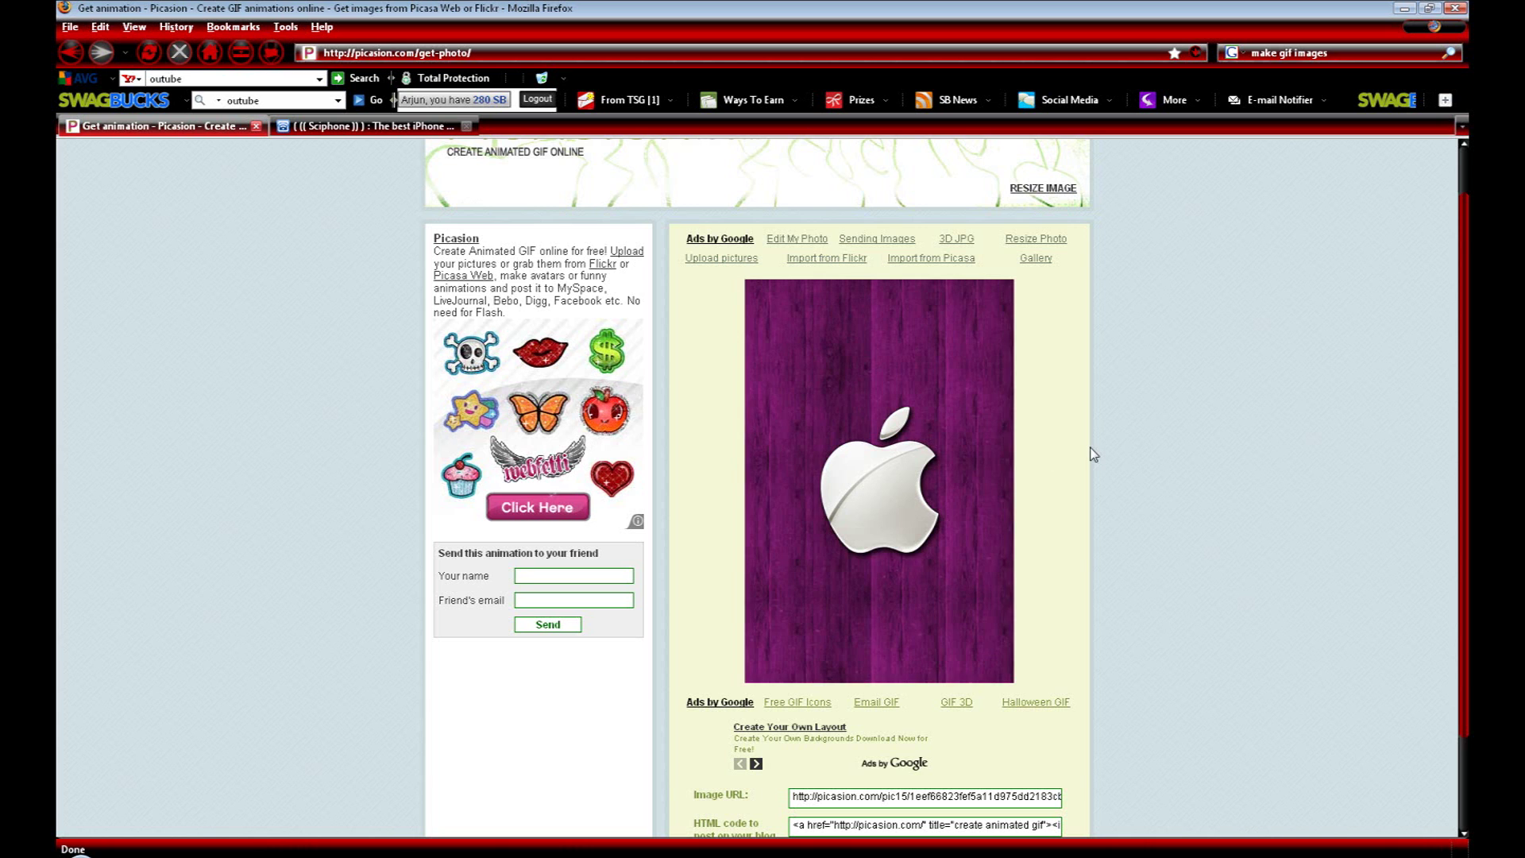
left_click_drag(1466, 307, 1468, 393)
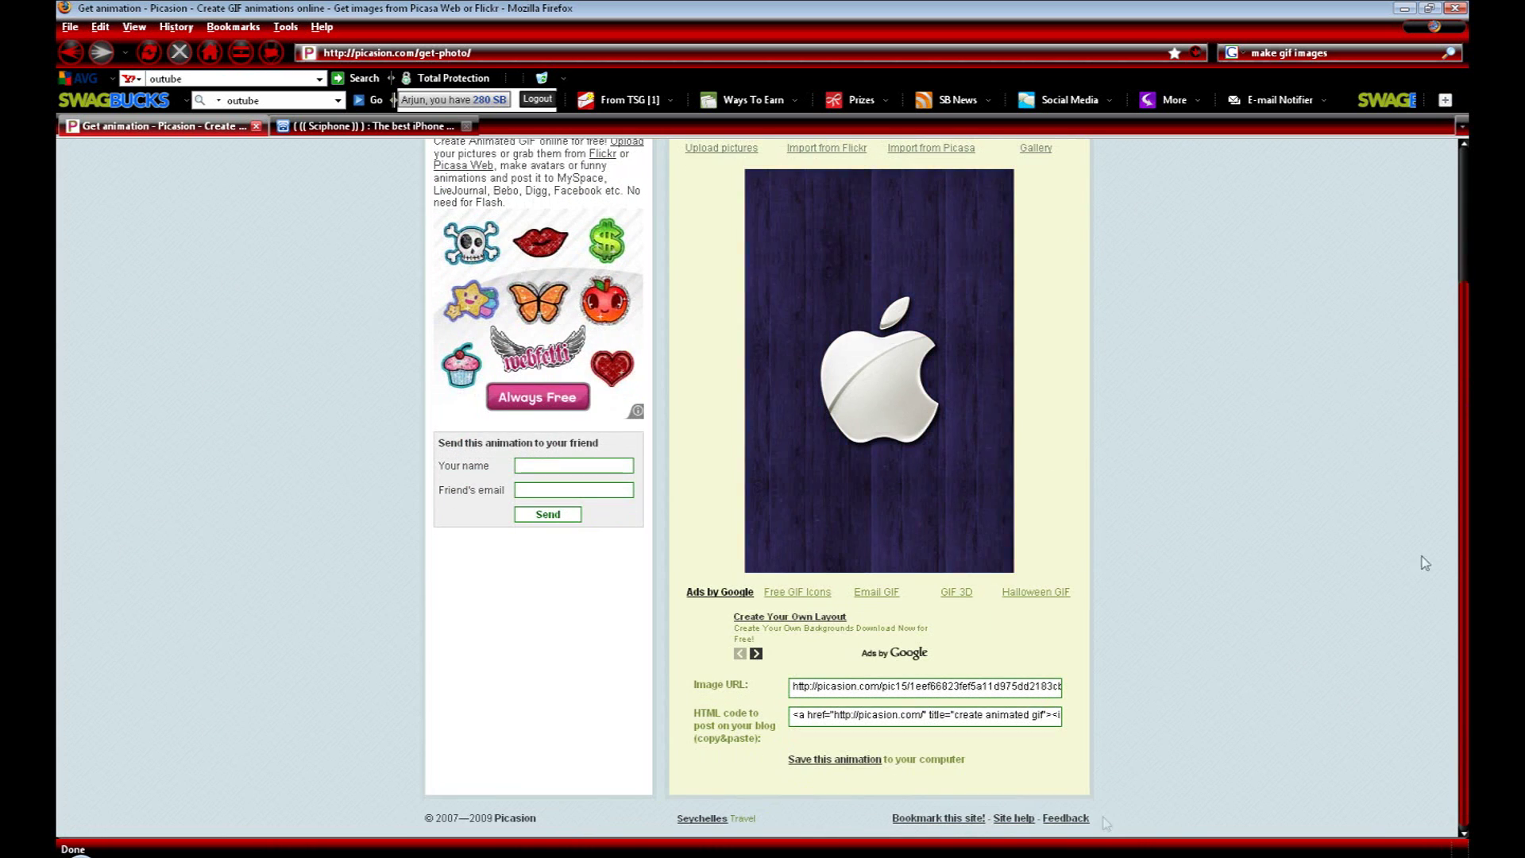
left_click(824, 761)
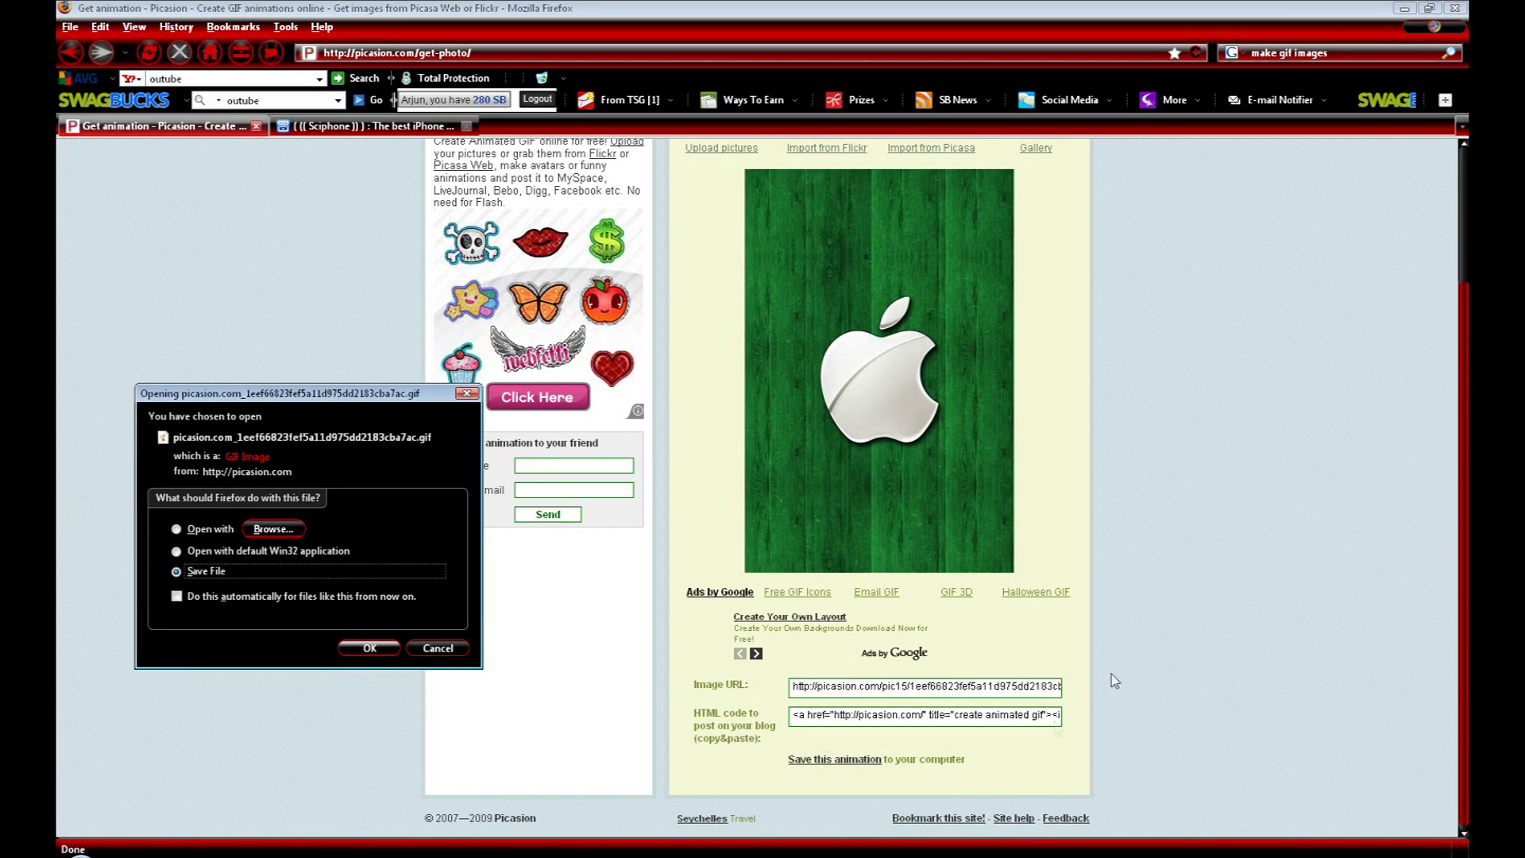
left_click(361, 649)
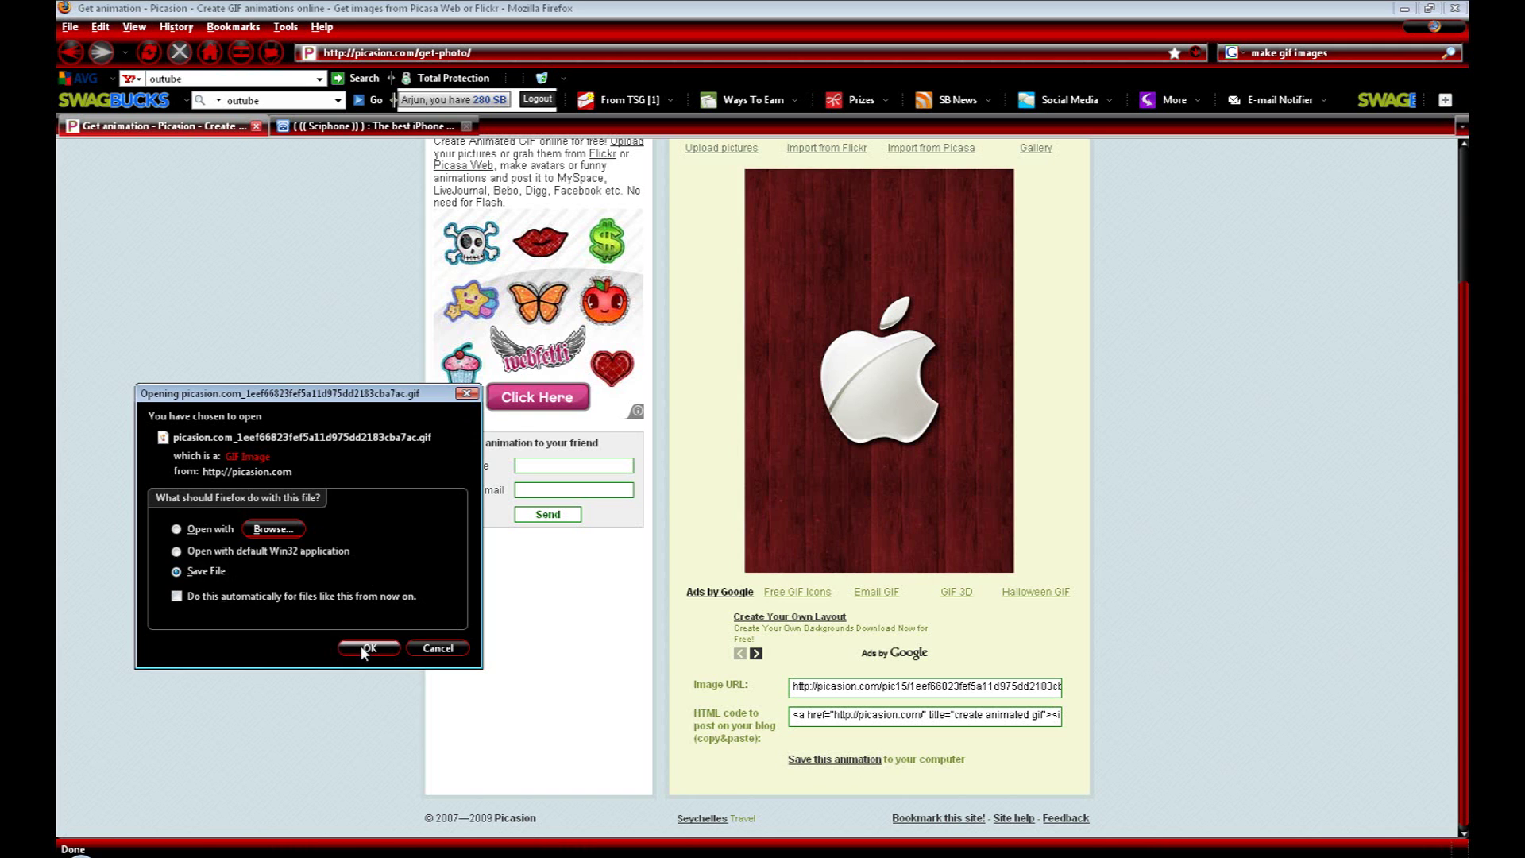
left_click(1406, 9)
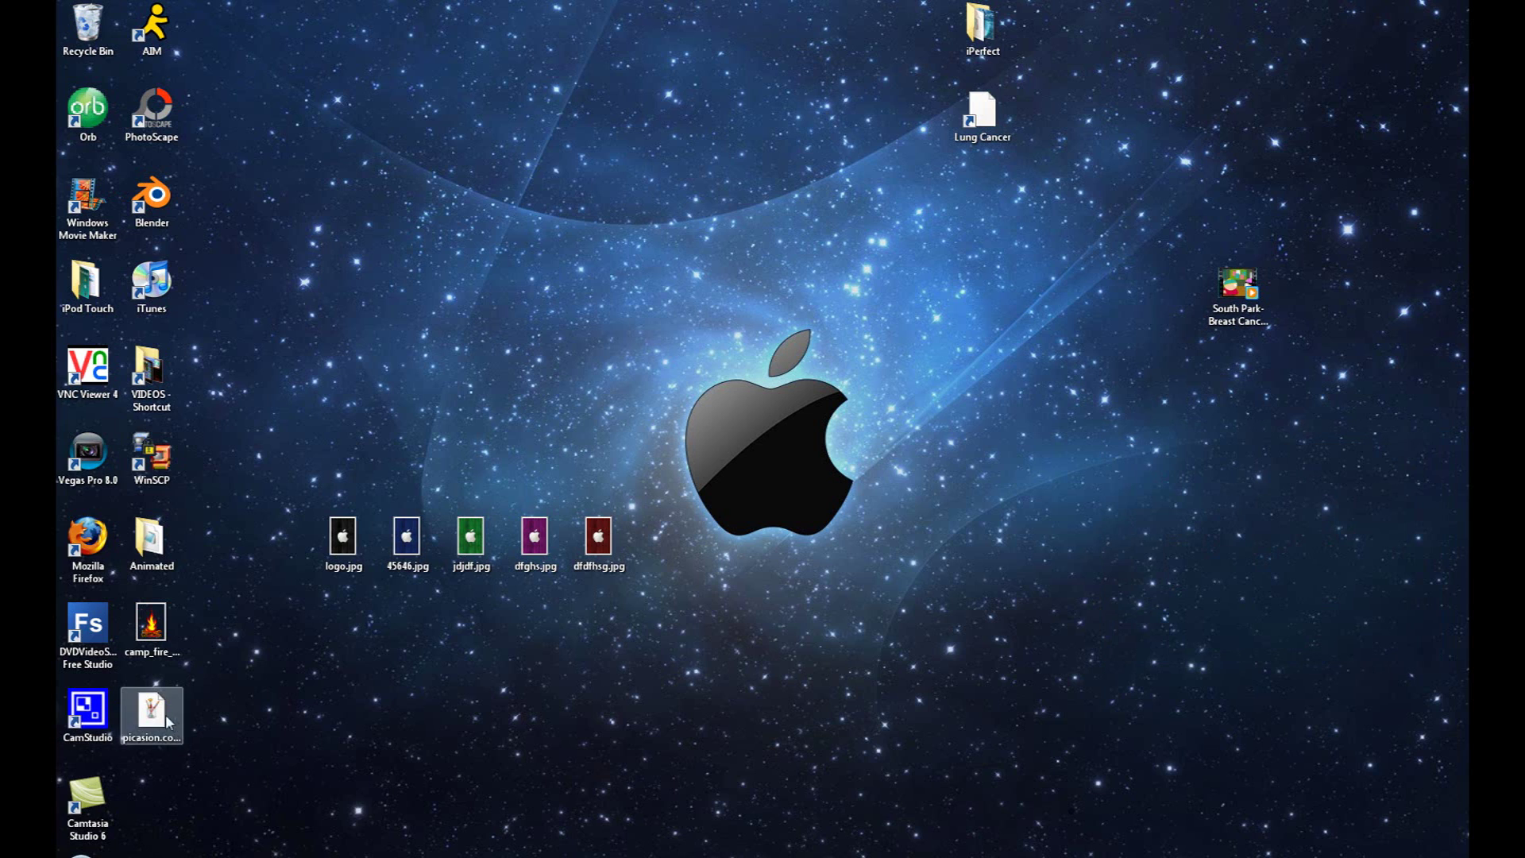
Move the downloaded GIF icon near the top centre of the desktop
left_click_drag(151, 709, 535, 208)
left_click(621, 235)
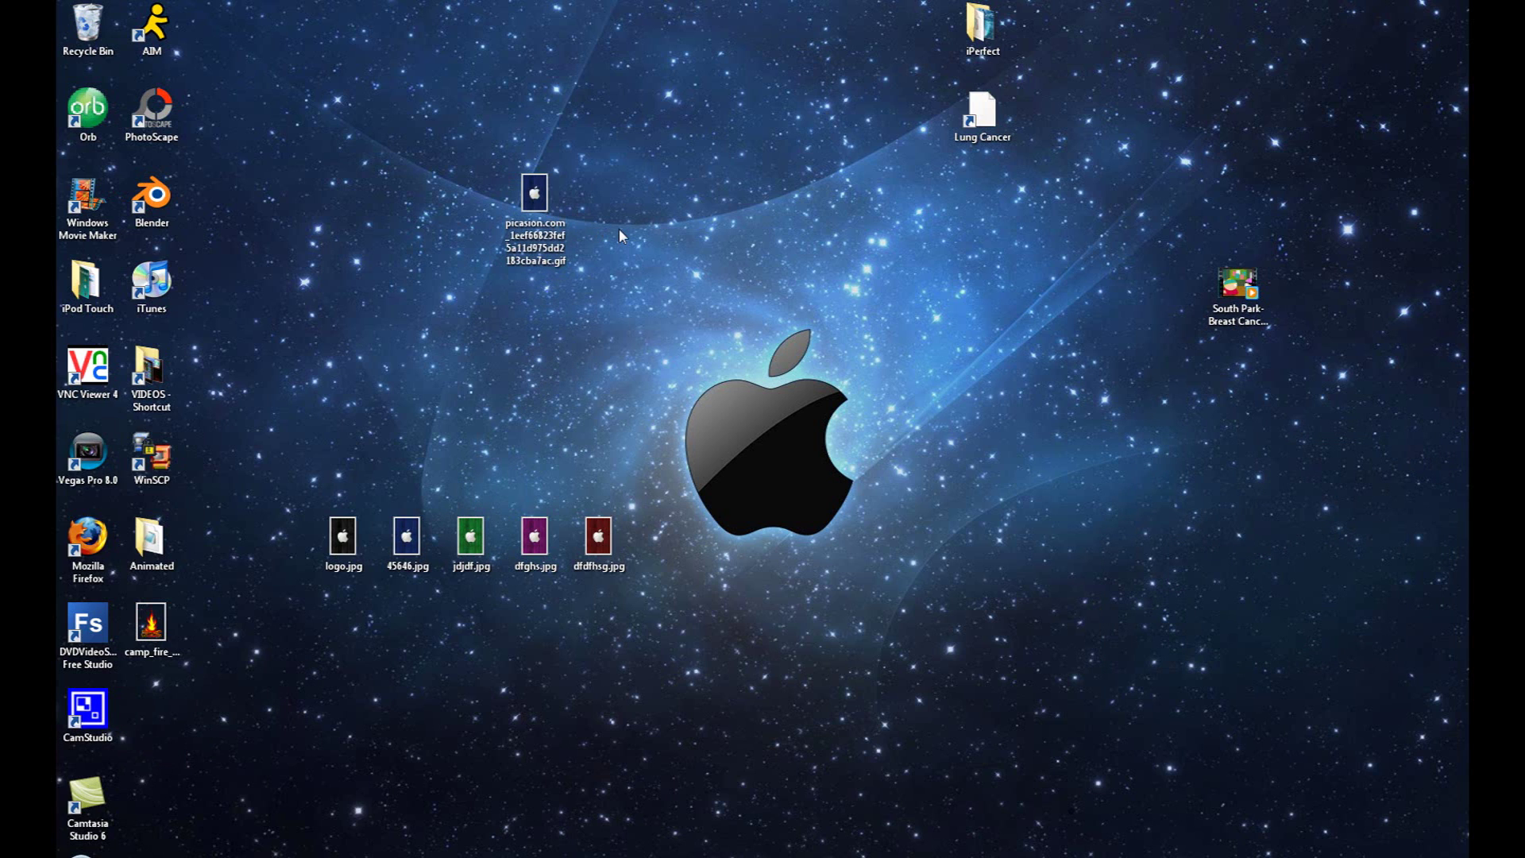
left_click_drag(663, 625, 302, 500)
left_click(386, 433)
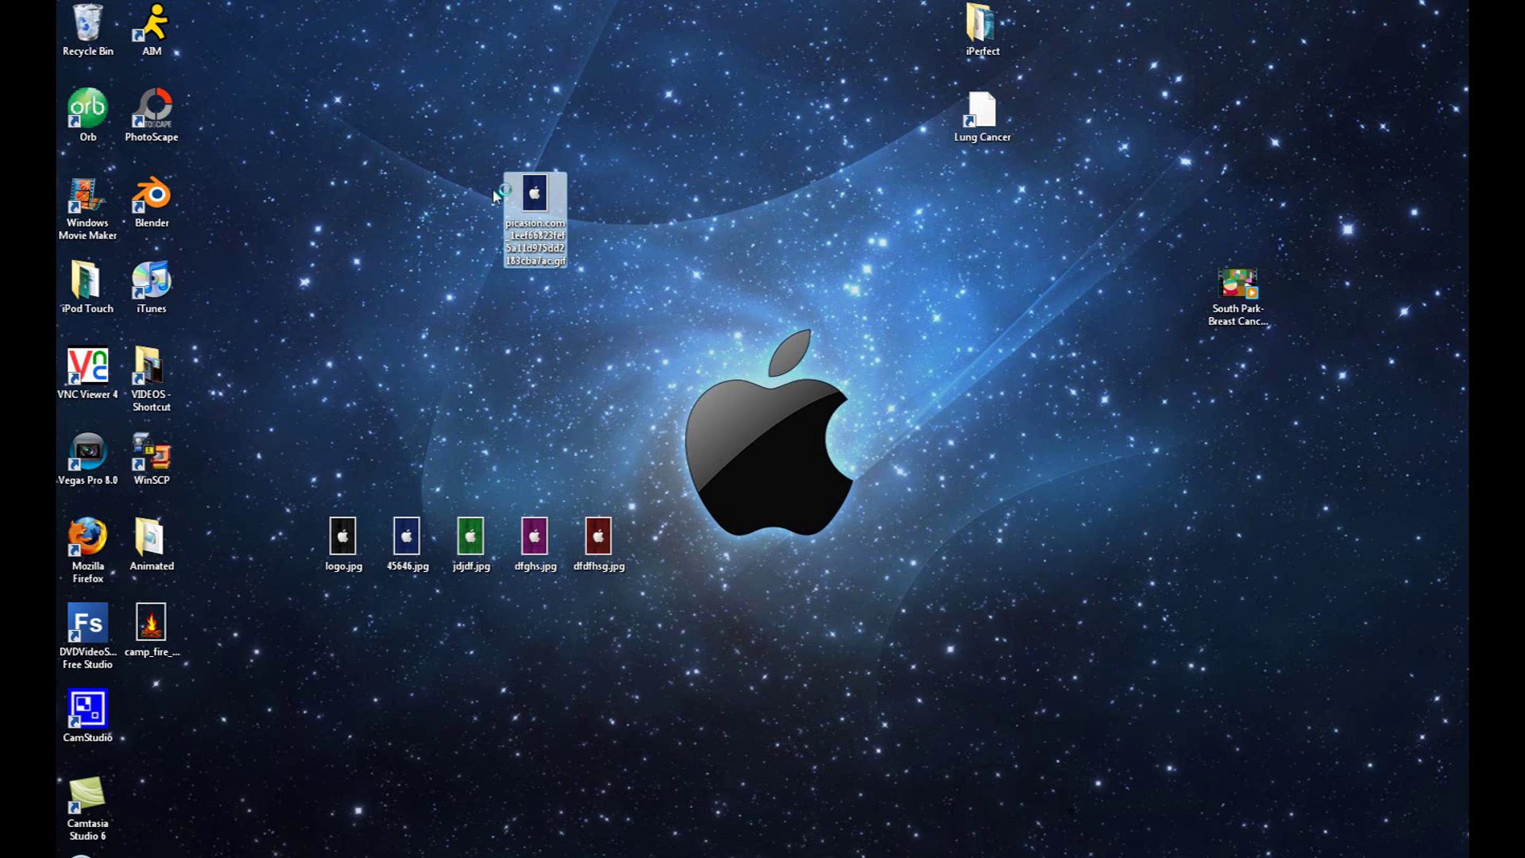
Rename the downloaded GIF to lockscreen.gif
right_click(524, 232)
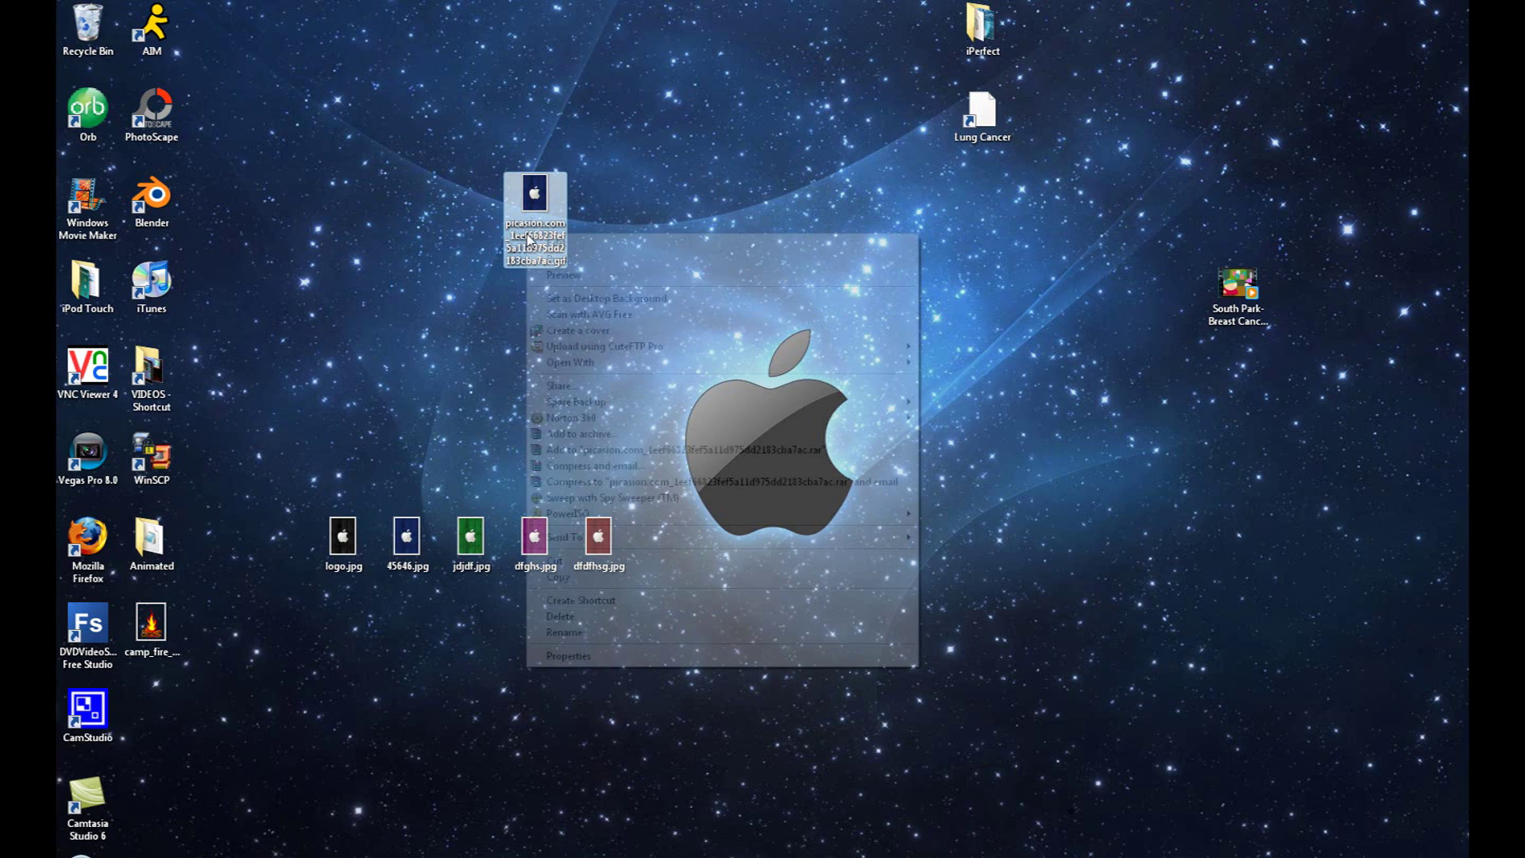
left_click(570, 634)
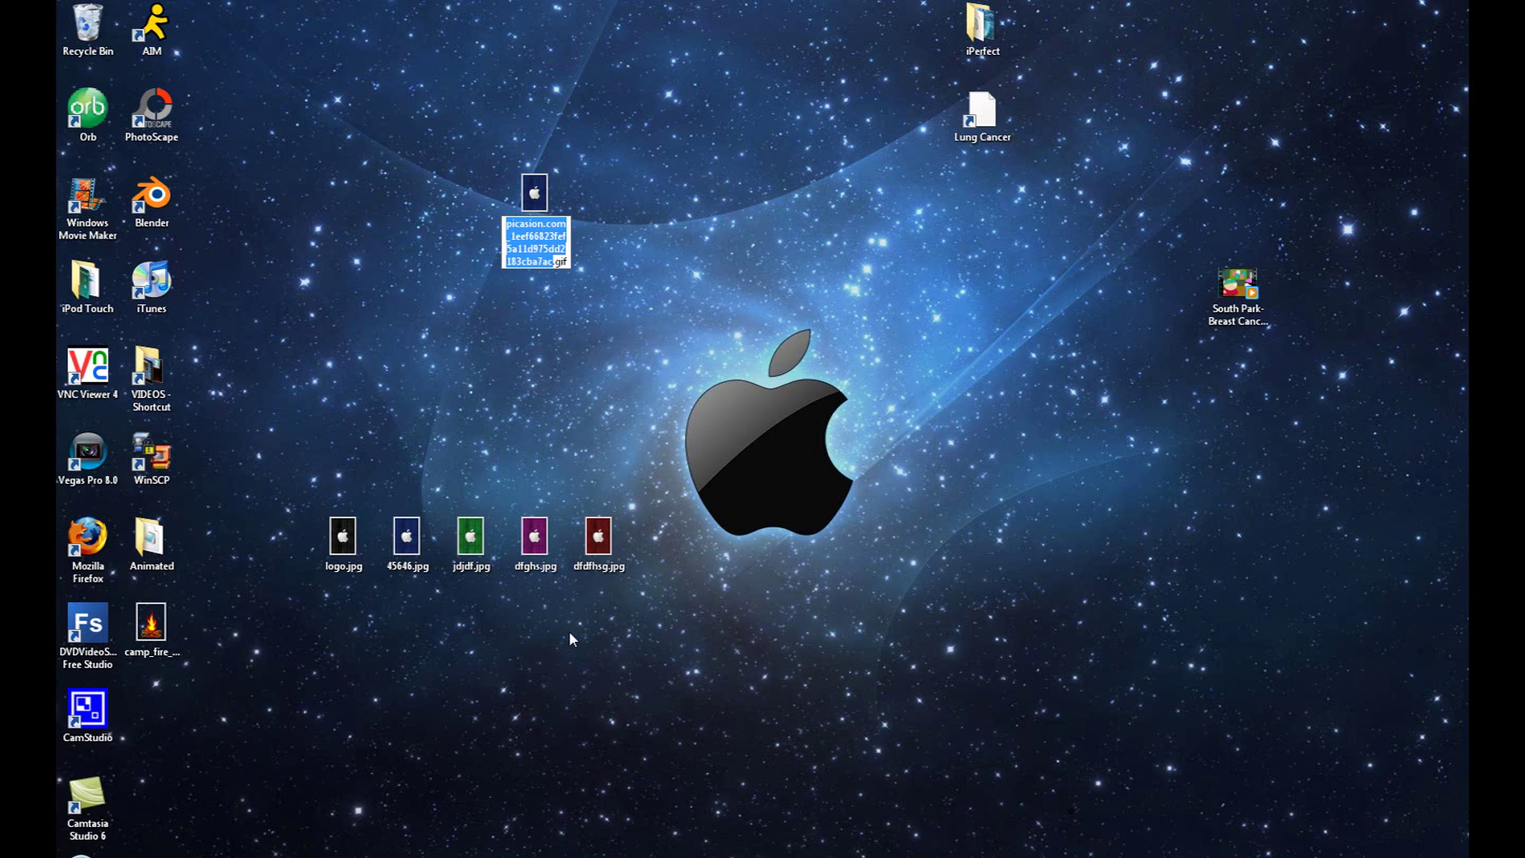
key("BackSpace")
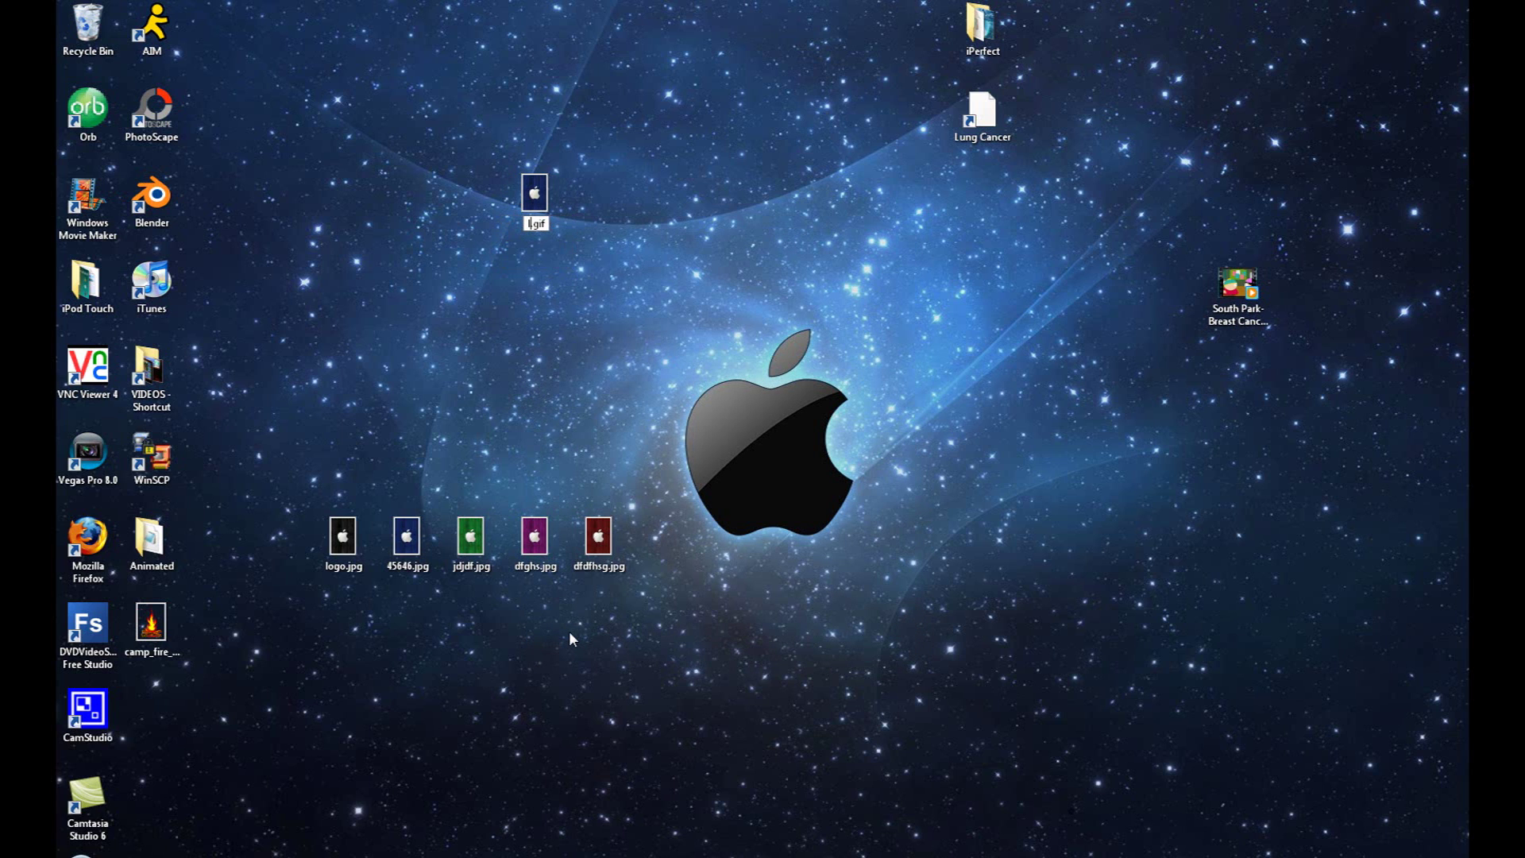
type("lockscreen")
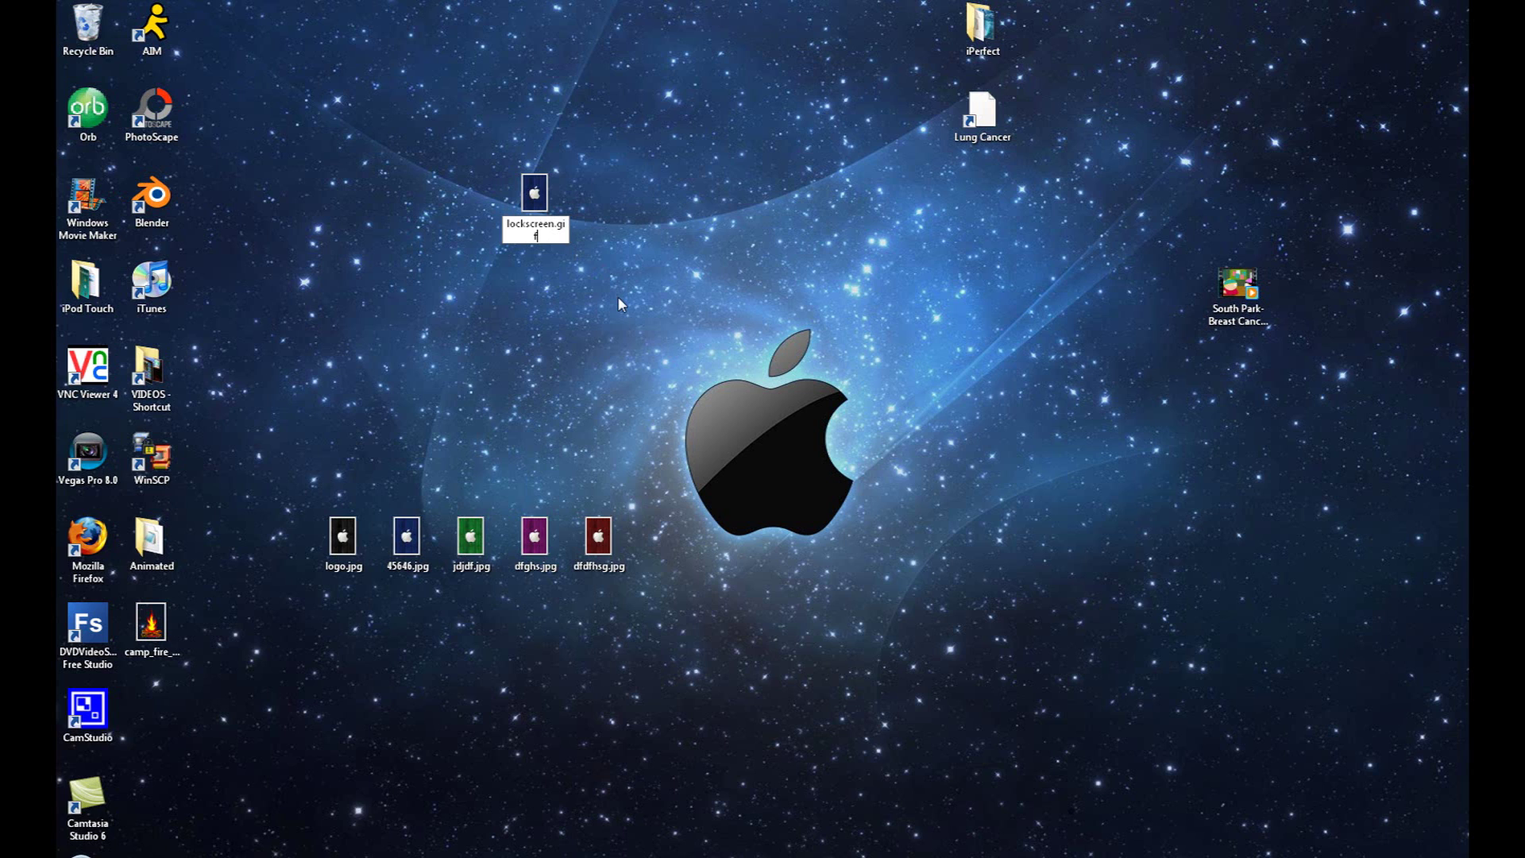
key("Return")
Shift the lockscreen.gif icon one column right and one row down
left_click_drag(549, 236, 614, 239)
left_click(690, 251)
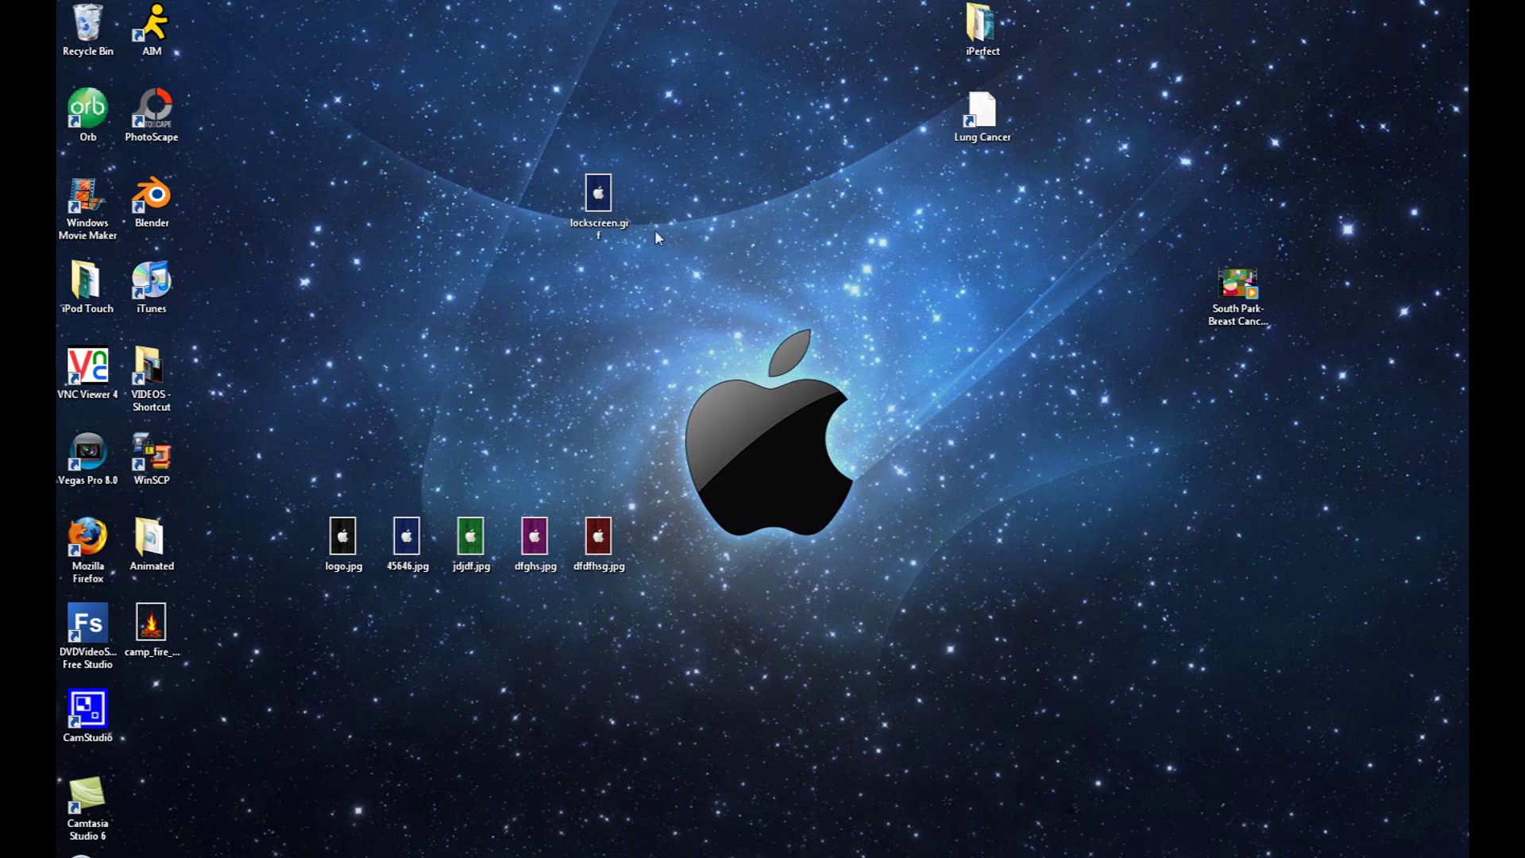
left_click_drag(575, 198, 578, 284)
left_click(662, 282)
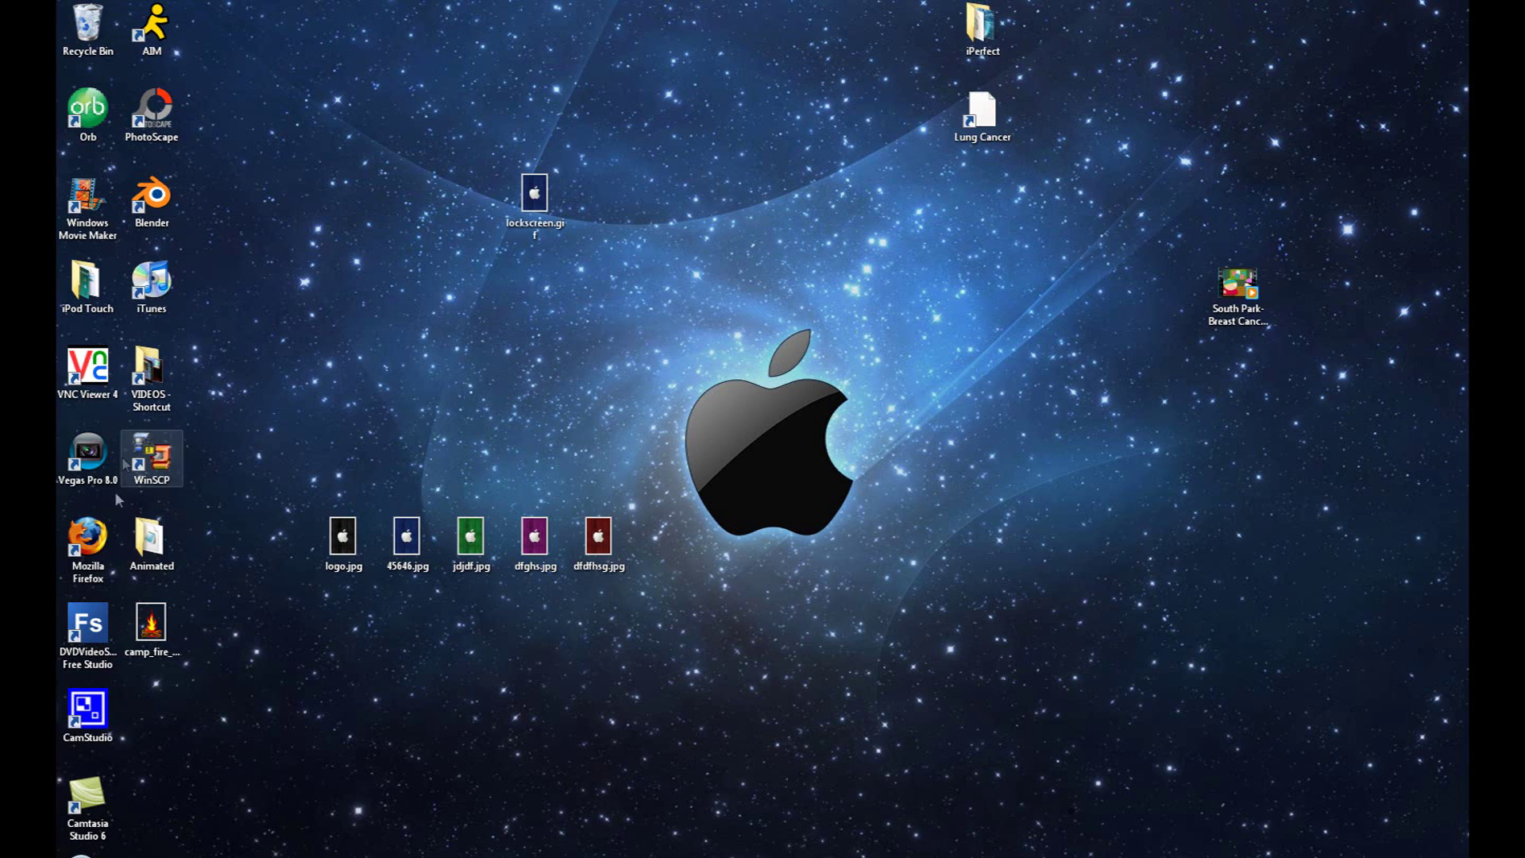
Drag the Animated folder from the left icon column to sit beside lockscreen.gif
left_click_drag(148, 531, 858, 297)
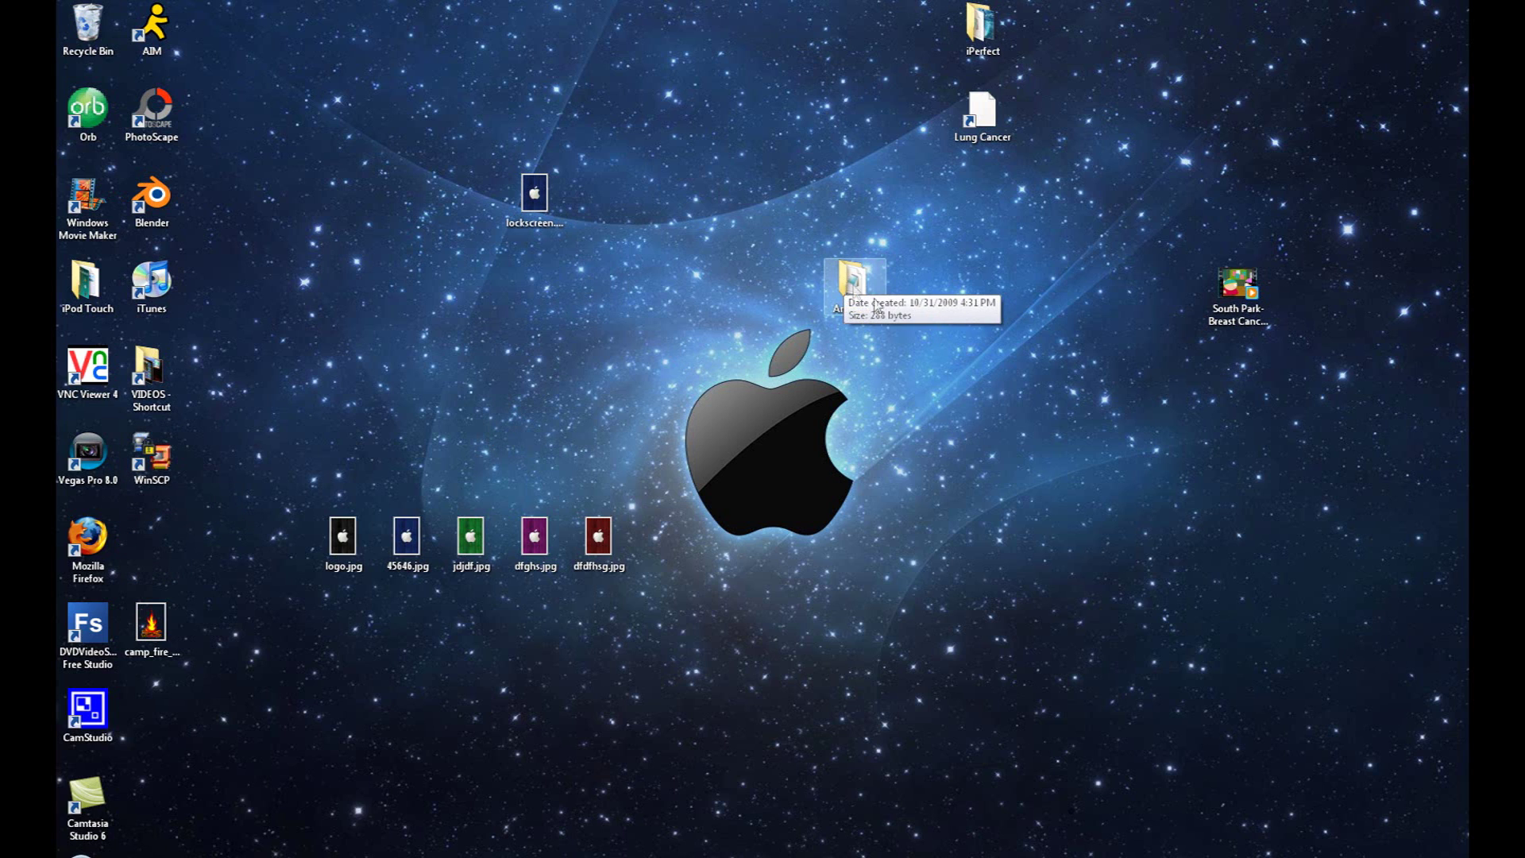
left_click(811, 232)
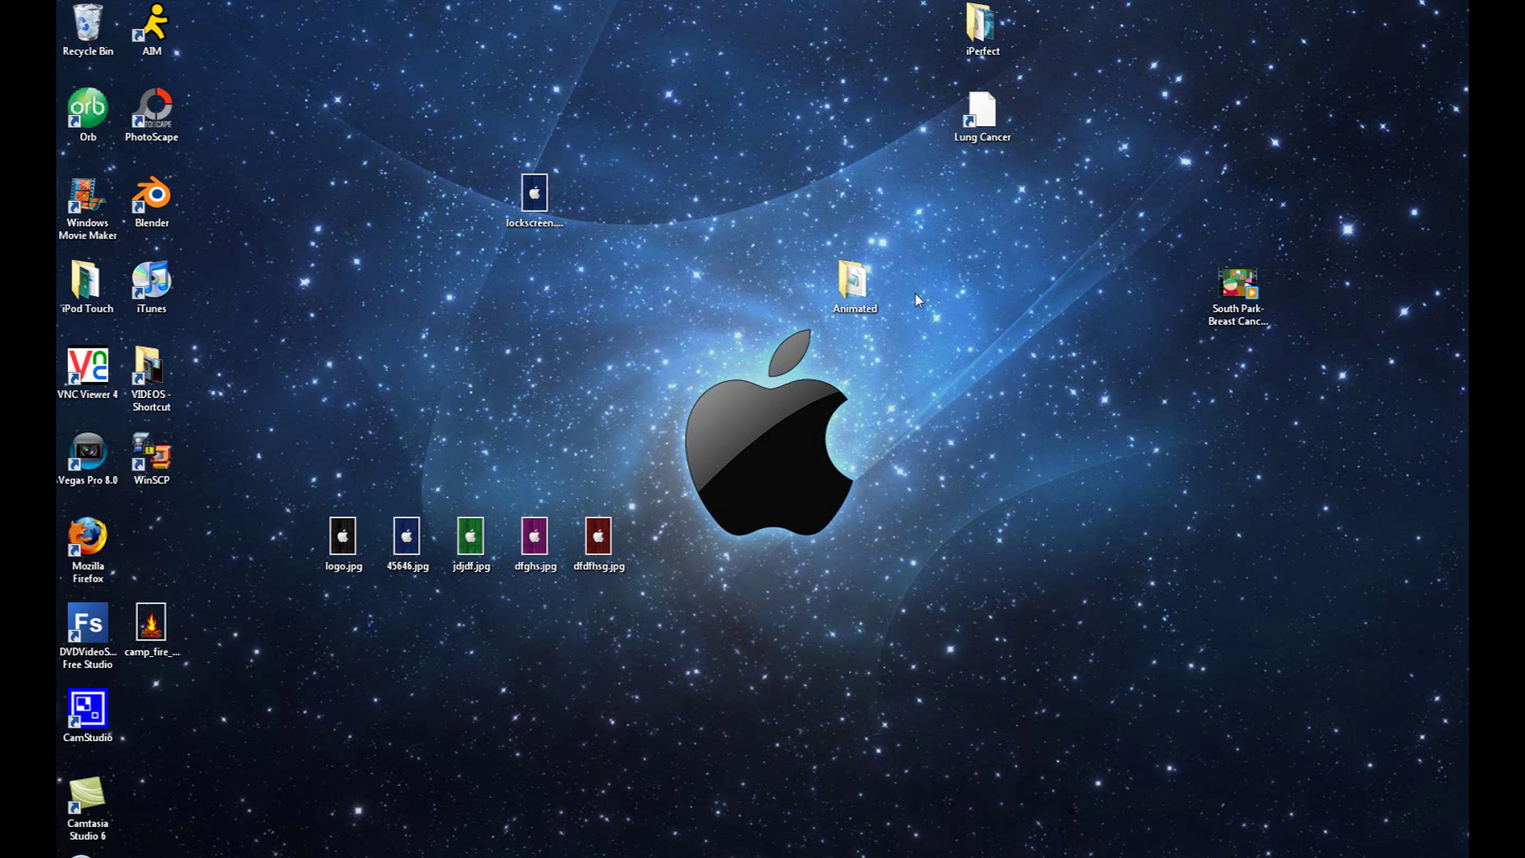
left_click(865, 294)
left_click_drag(864, 294, 737, 208)
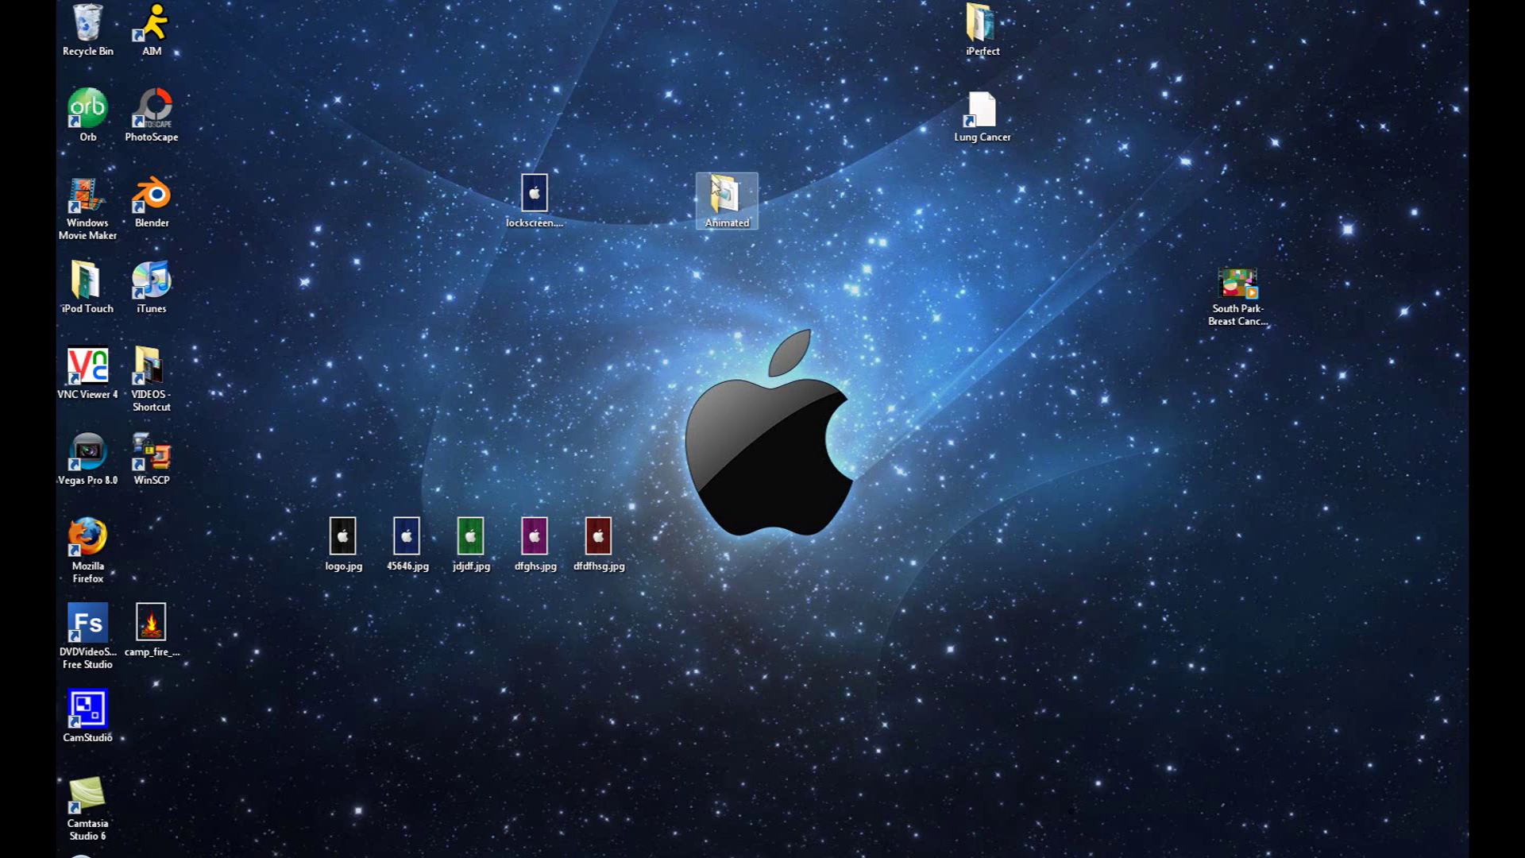
left_click(695, 159)
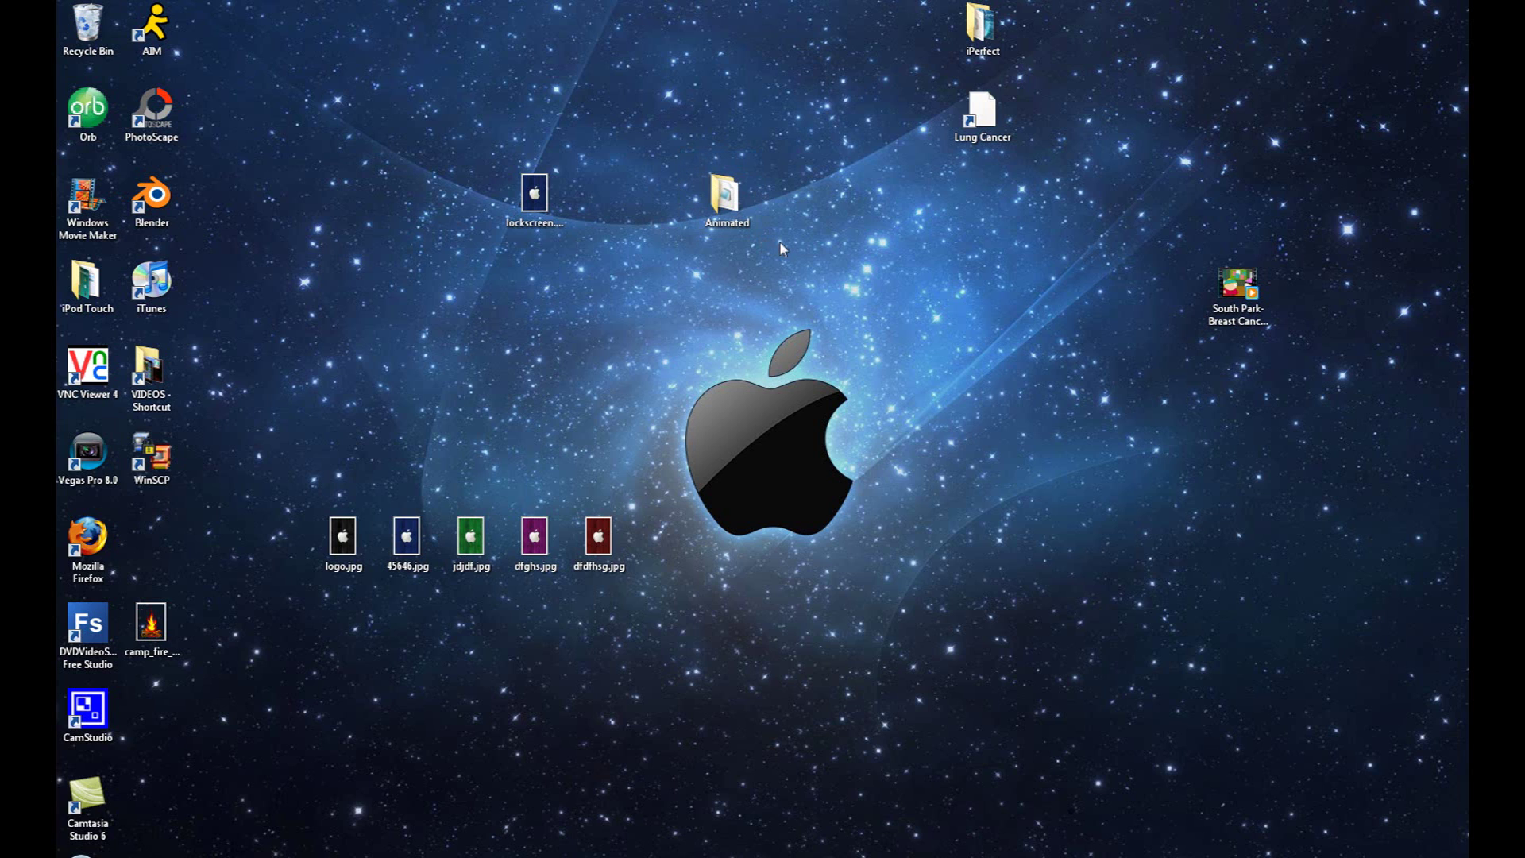
Move lockscreen.gif from the desktop into the Animated folder next to LockBackground.html
double_click(724, 196)
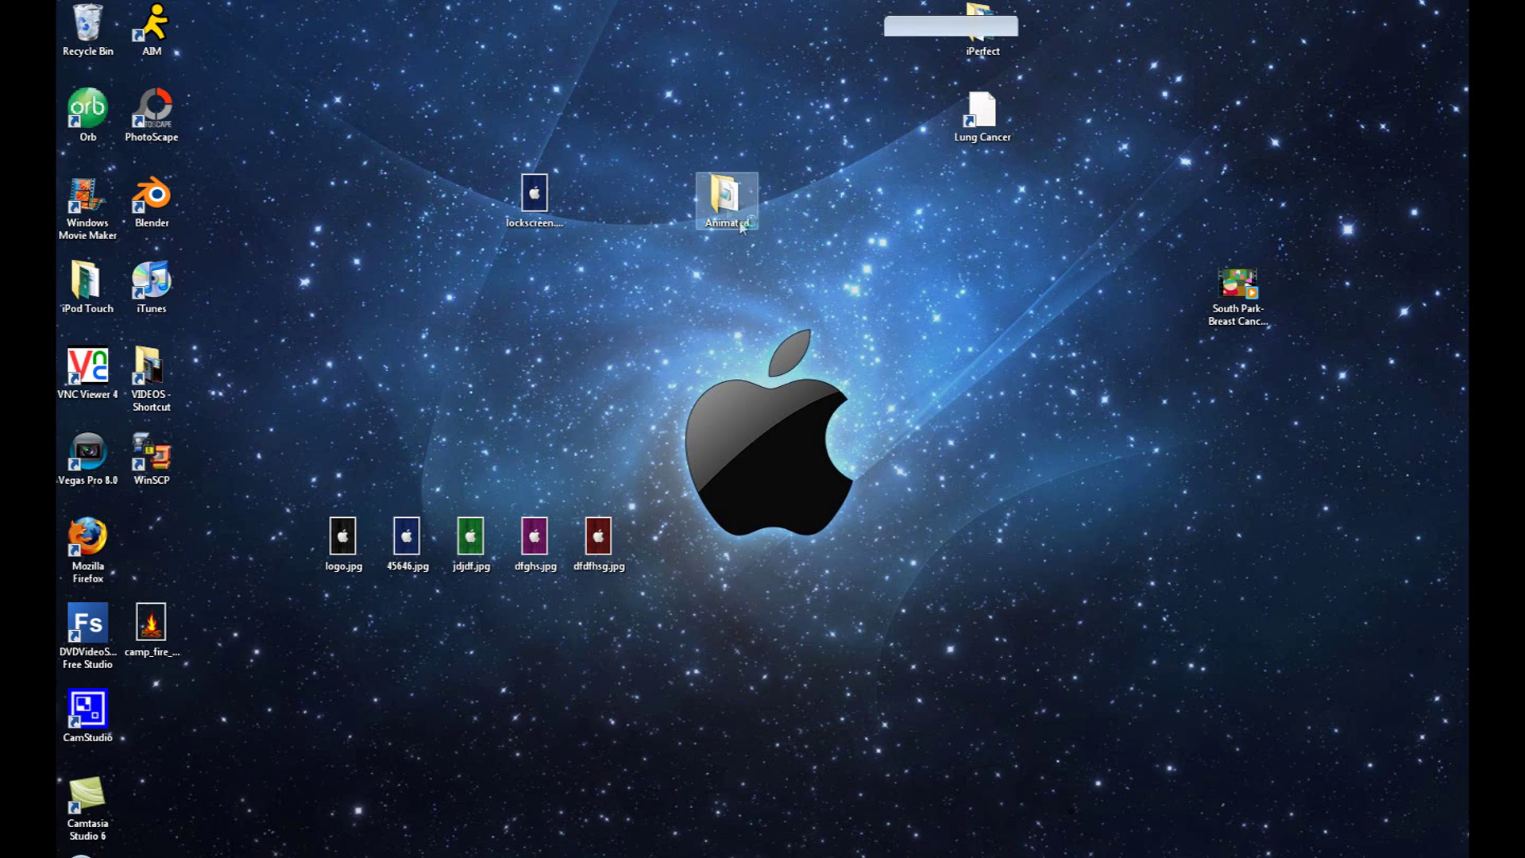
left_click_drag(1024, 43, 884, 43)
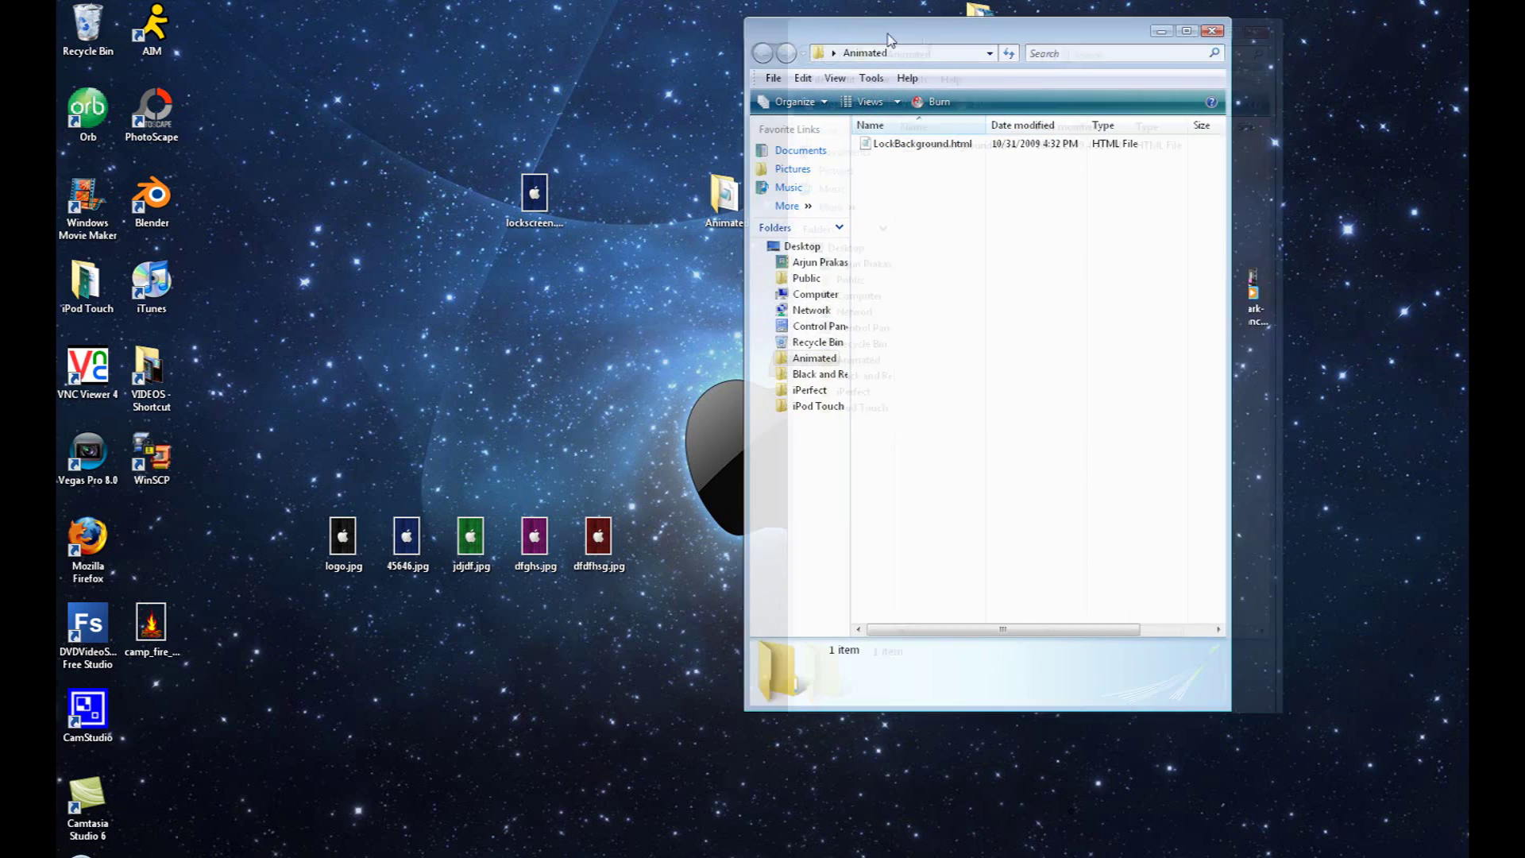
left_click_drag(746, 186, 677, 186)
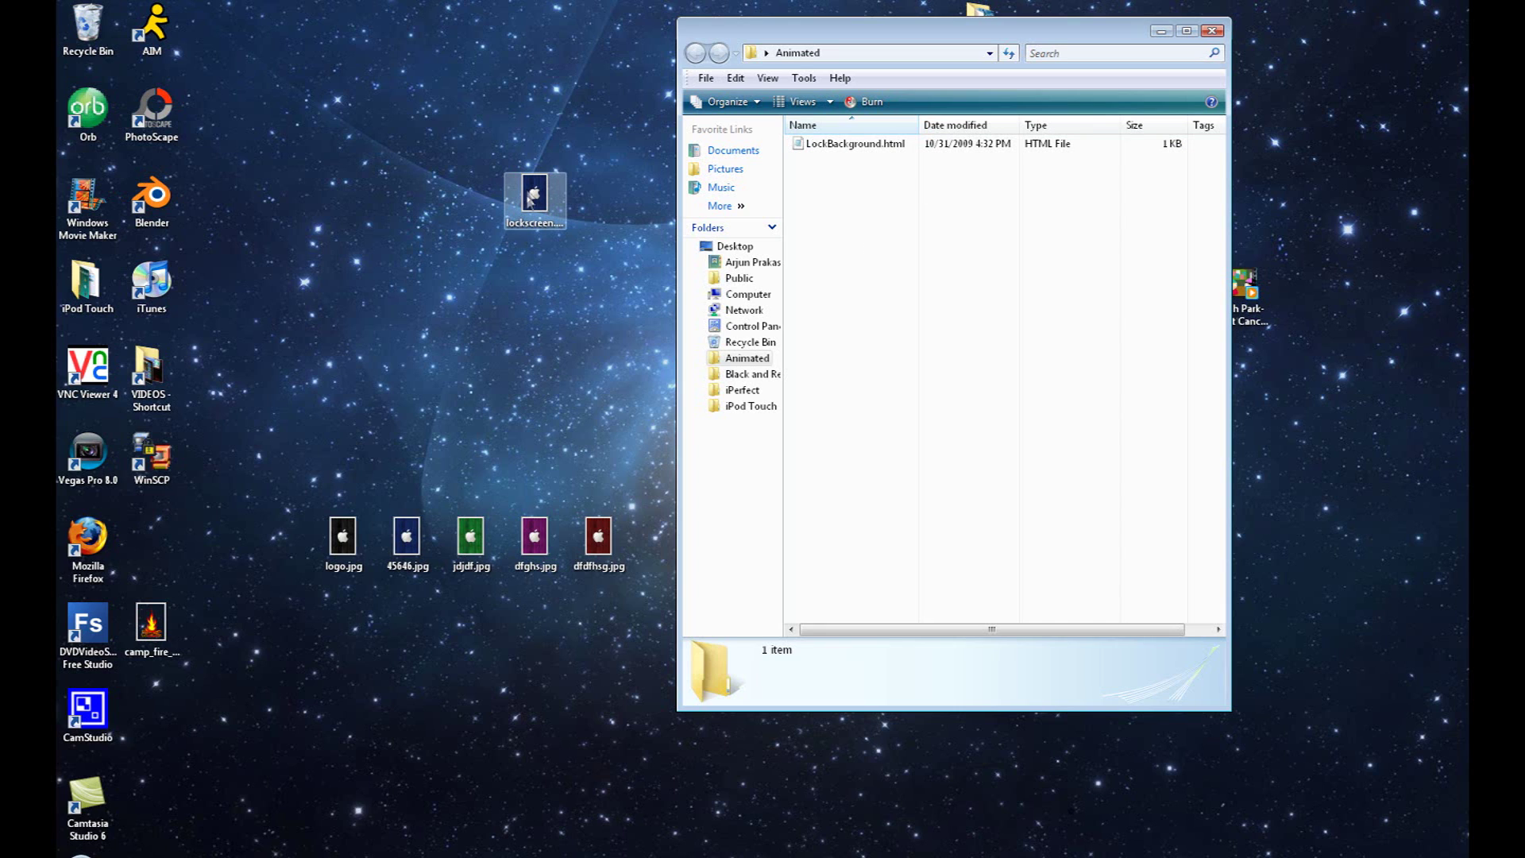
left_click_drag(531, 202, 889, 215)
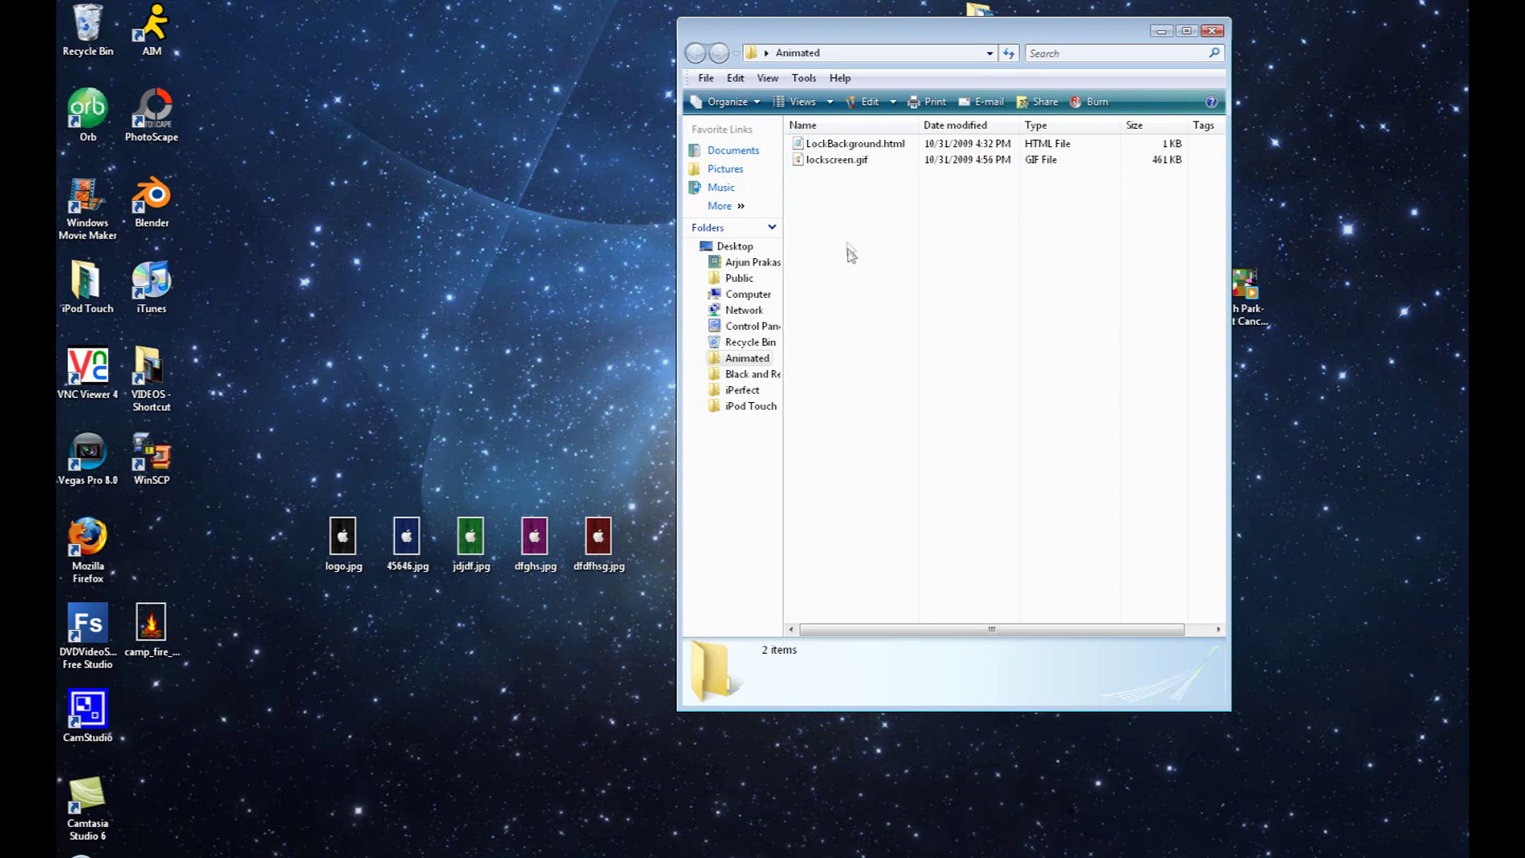
key("alt+F4")
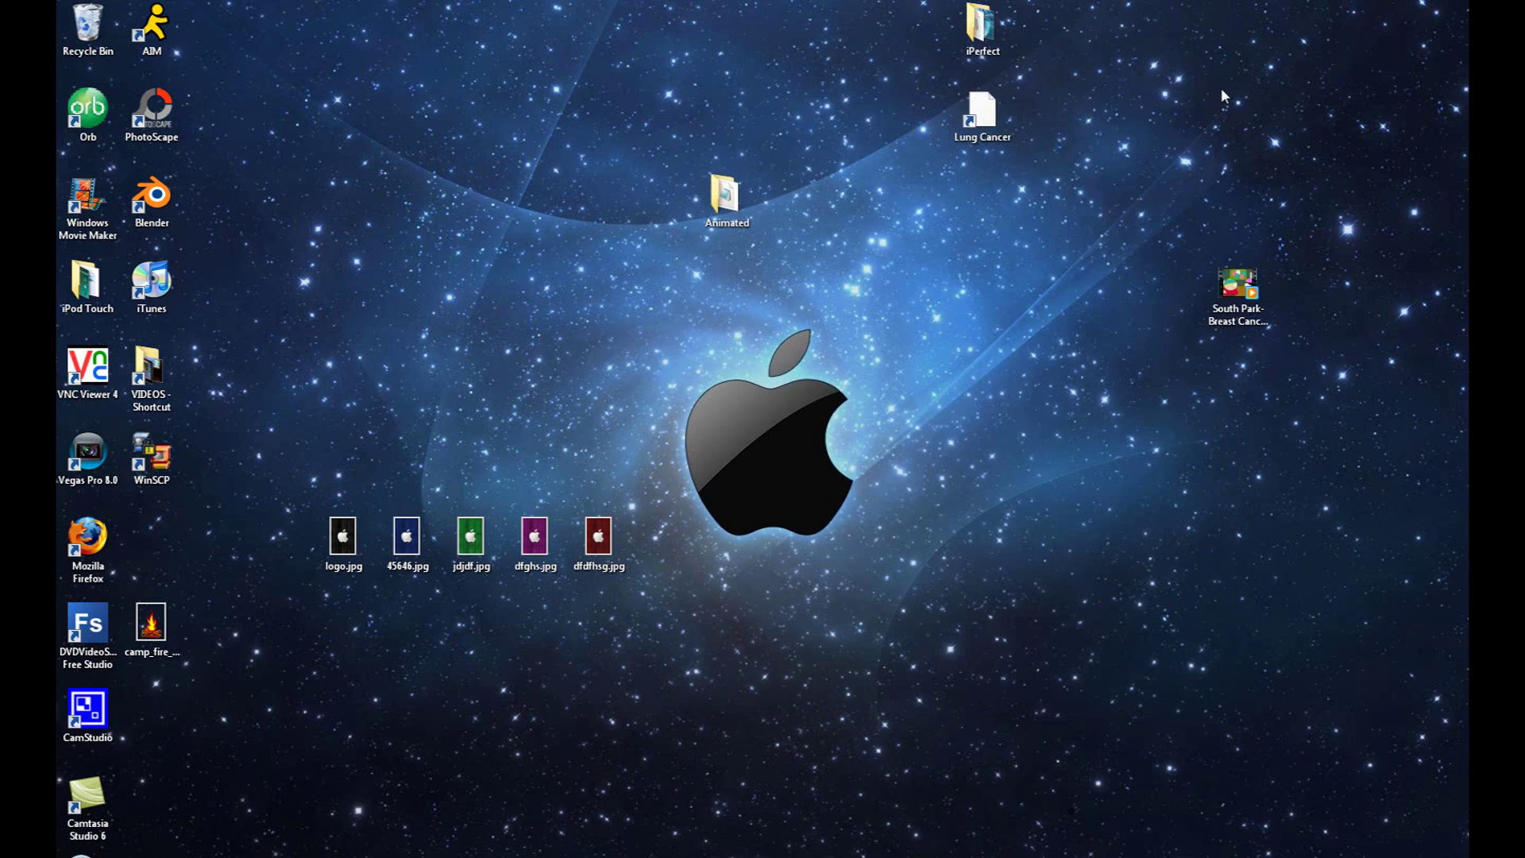
Rename the Animated folder to 'Apple Lockscreen', shift it right on the desktop, and start WinSCP
right_click(717, 205)
left_click(742, 559)
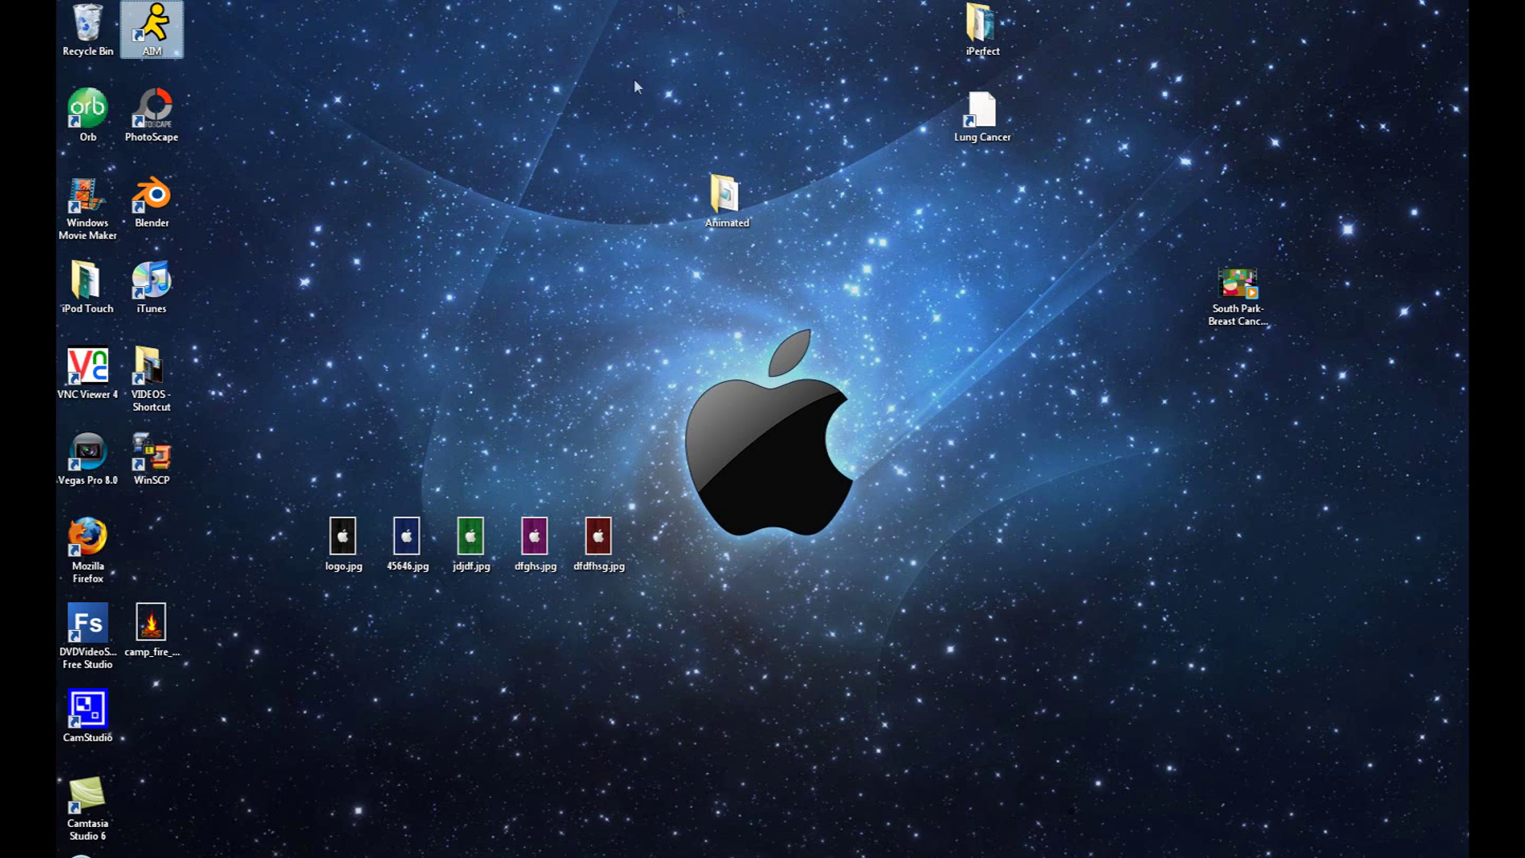
left_click(725, 216)
key("F2")
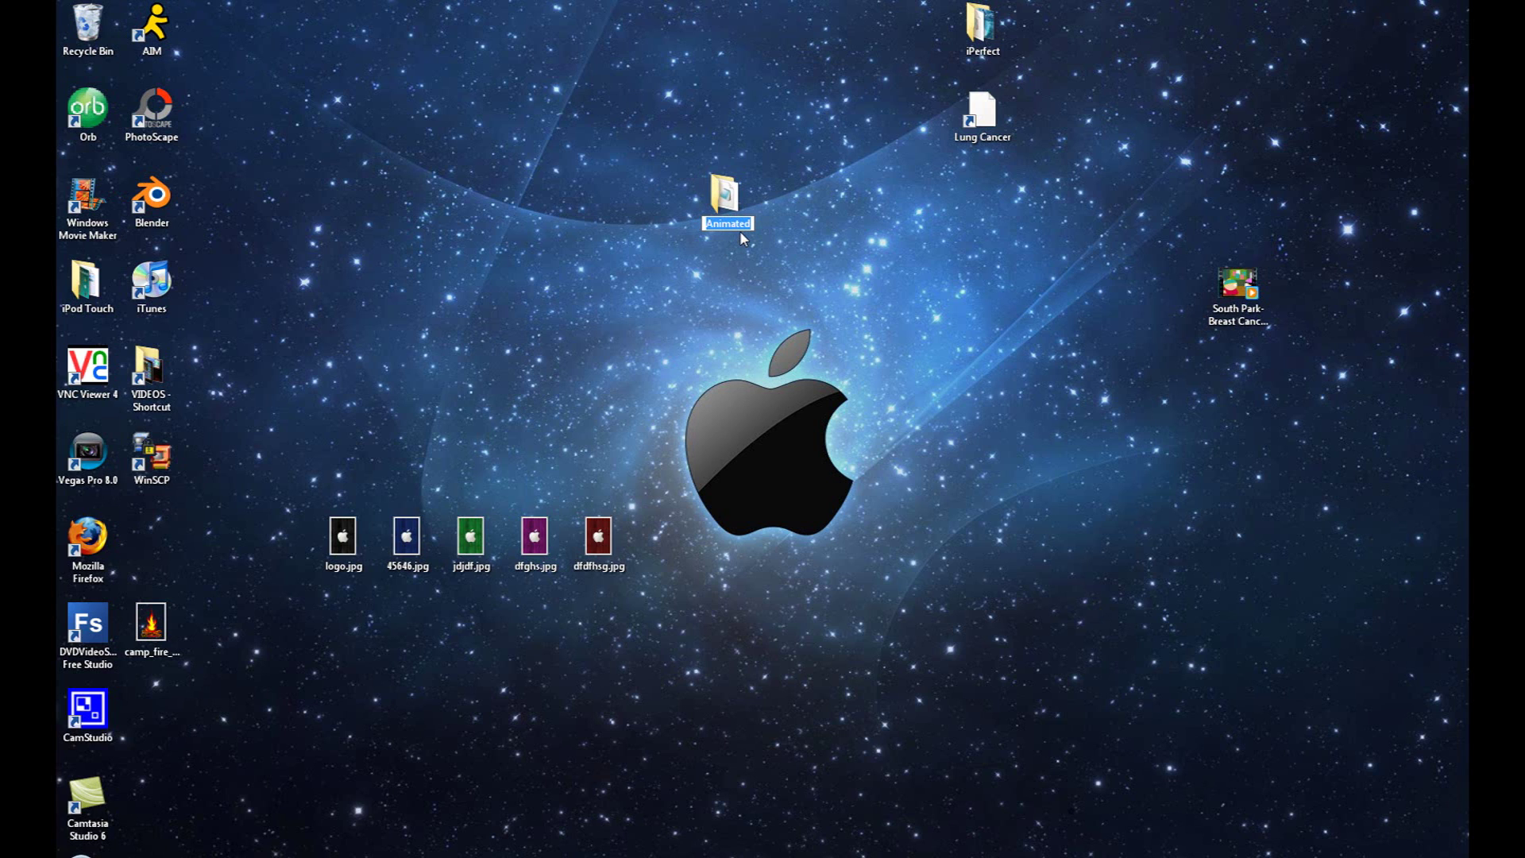
type("Apple Lockscreen")
key("Return")
left_click_drag(724, 195, 920, 280)
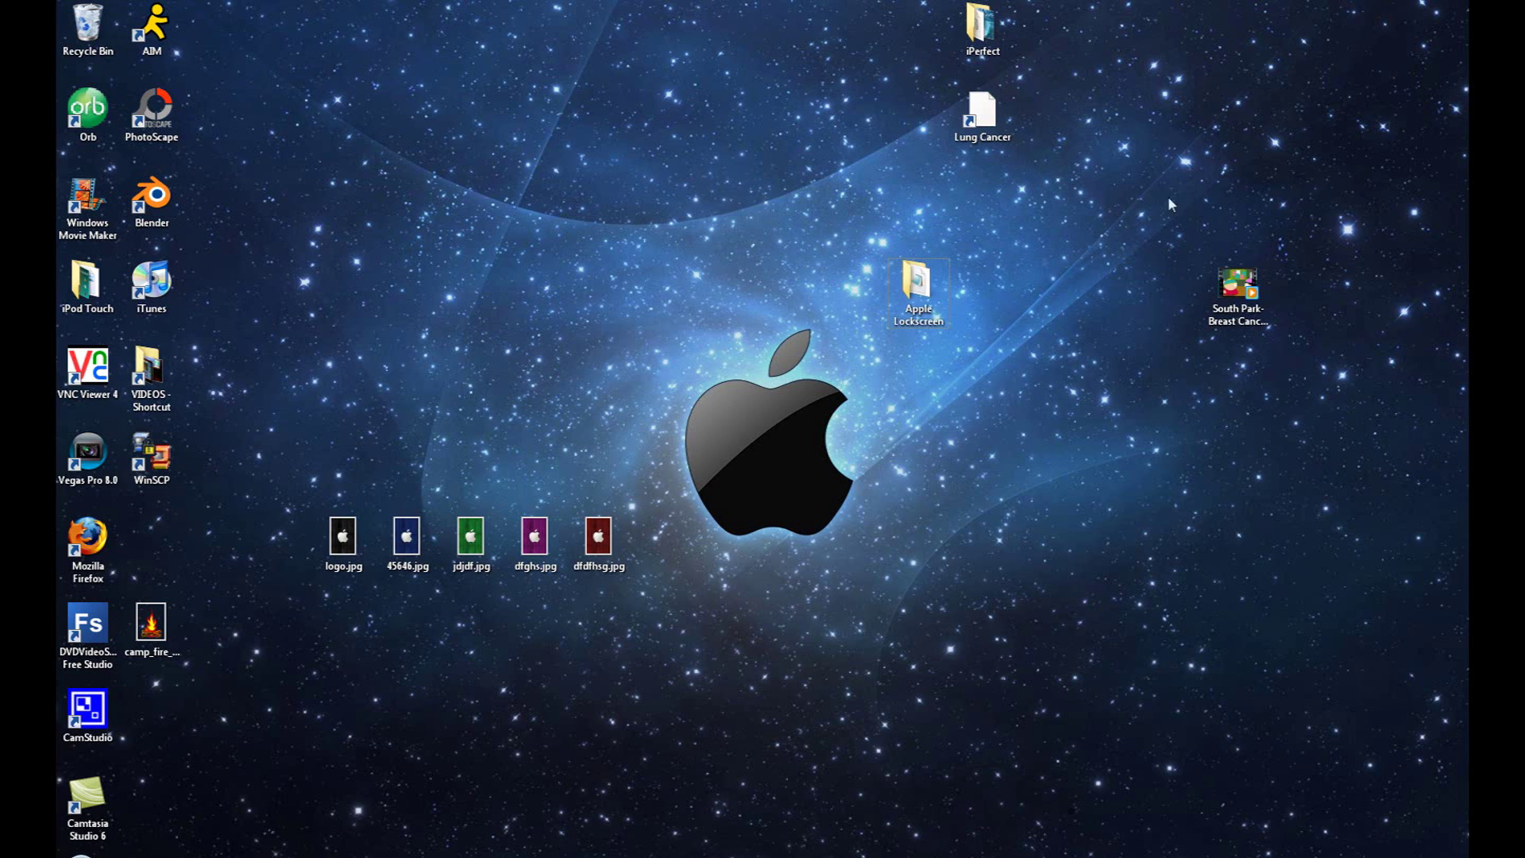
left_click(145, 454)
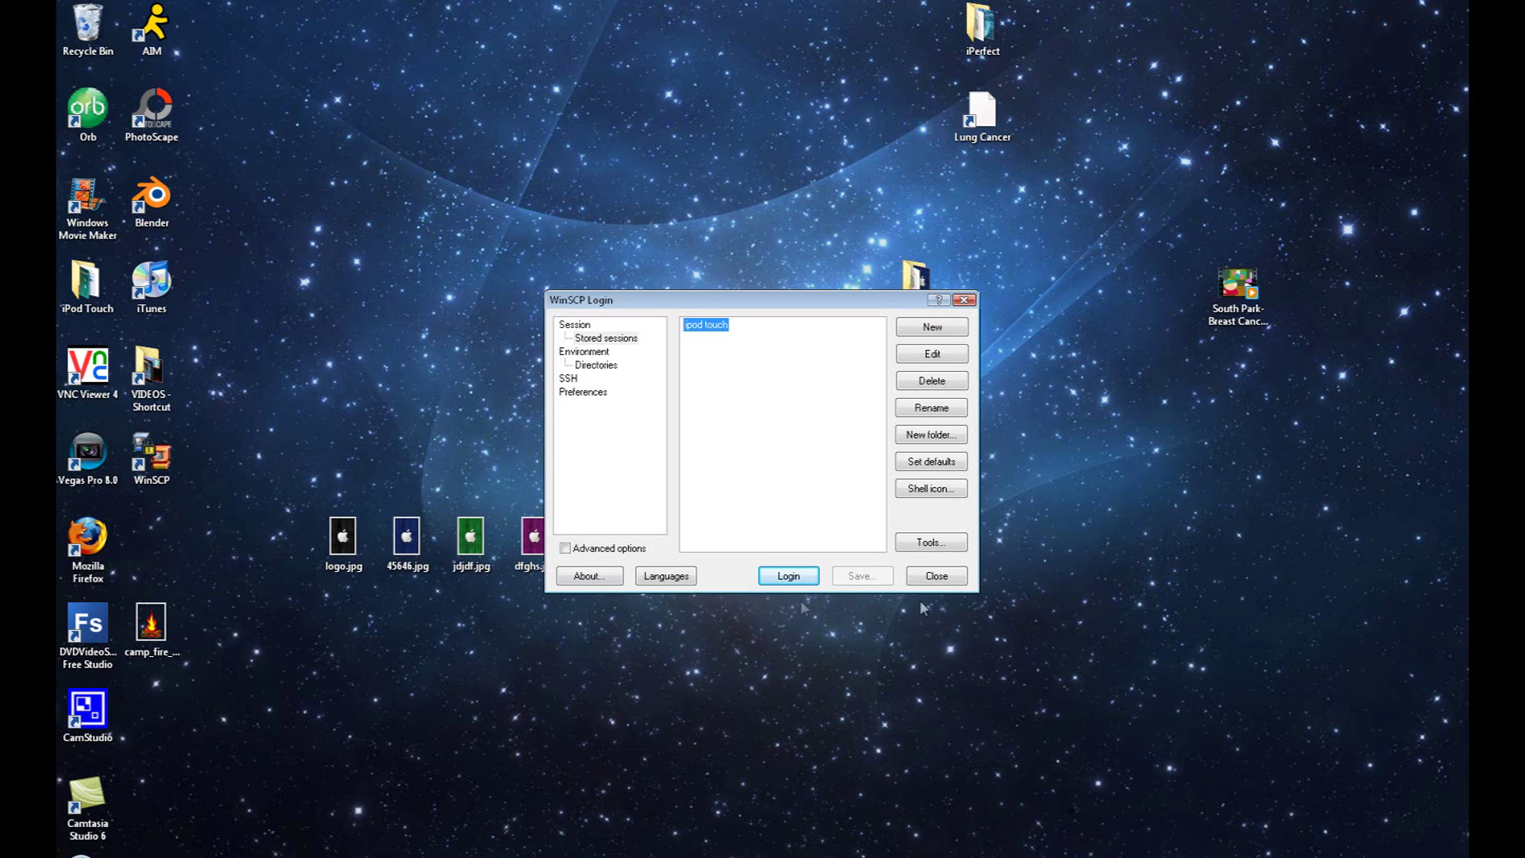
Log in to the stored ipod touch session to browse the device's root folder
left_click(788, 575)
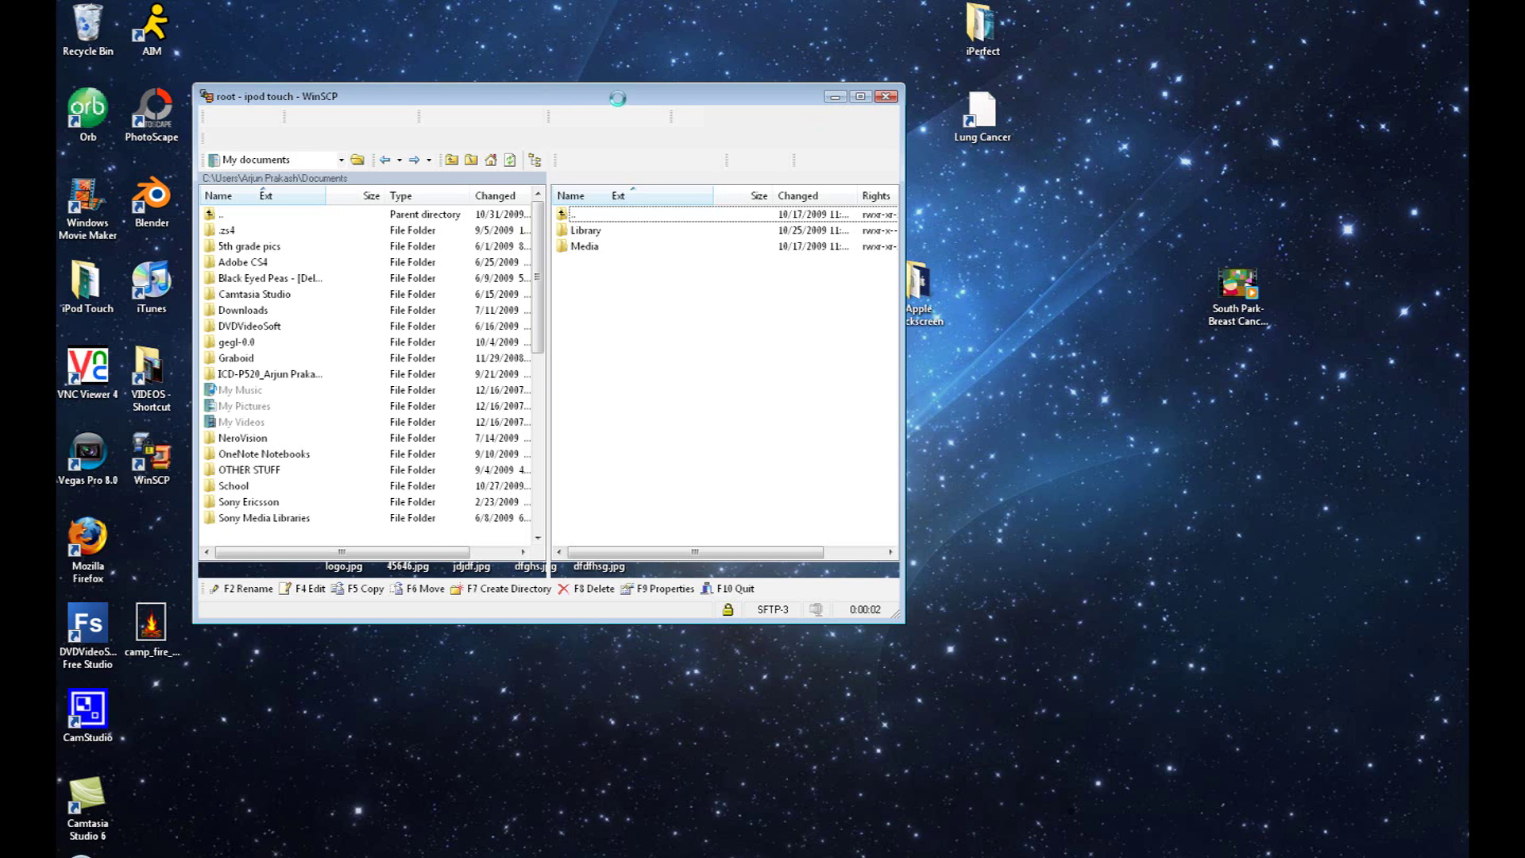
Copy the desktop's Apple Lockscreen folder into /private/var/stash/Themes on the iPod
left_click_drag(616, 95, 570, 81)
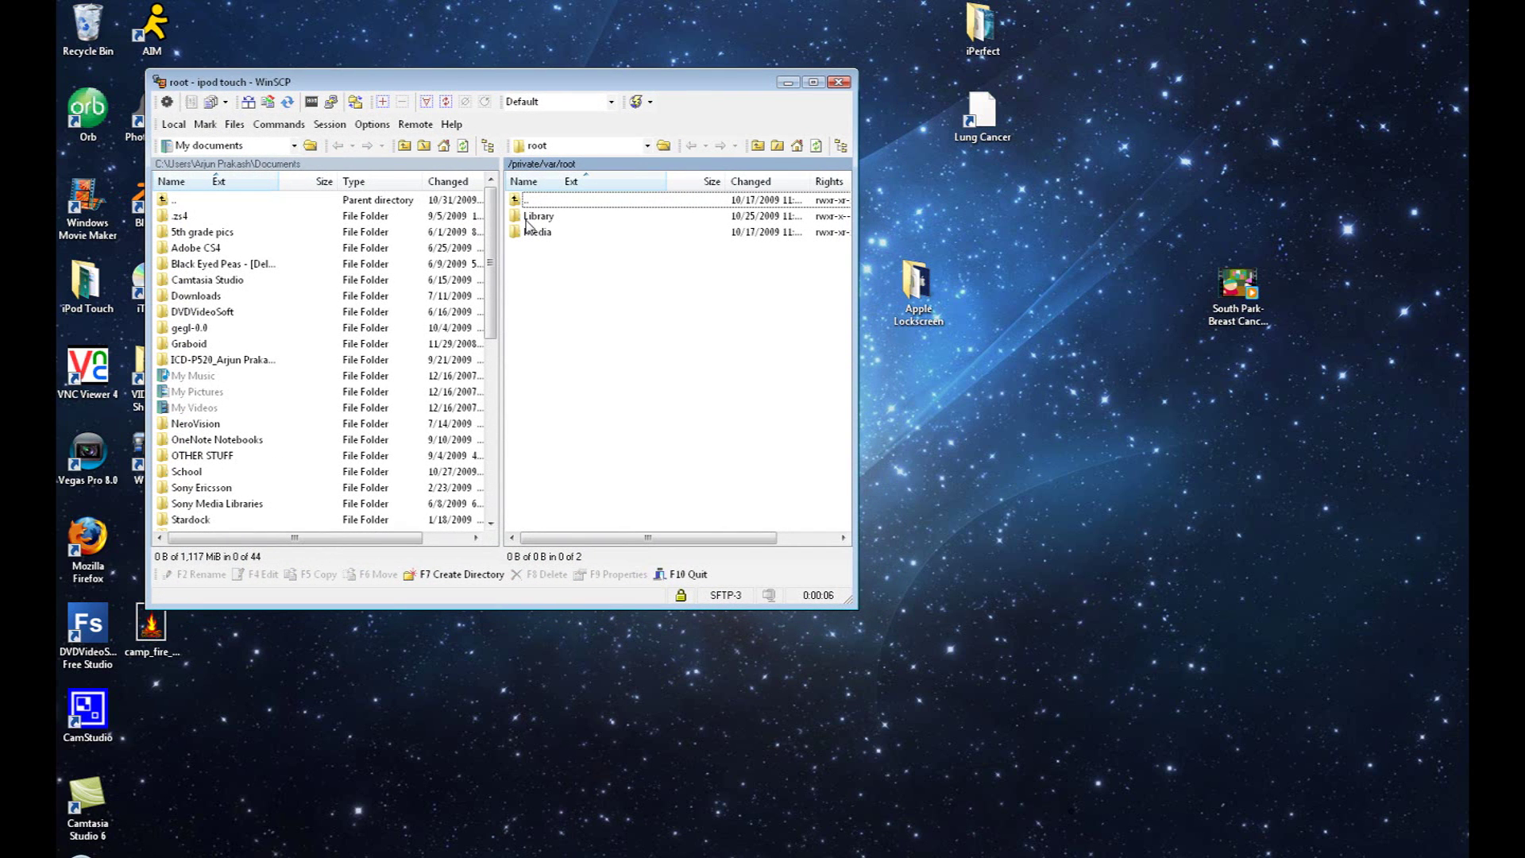
key("BackSpace")
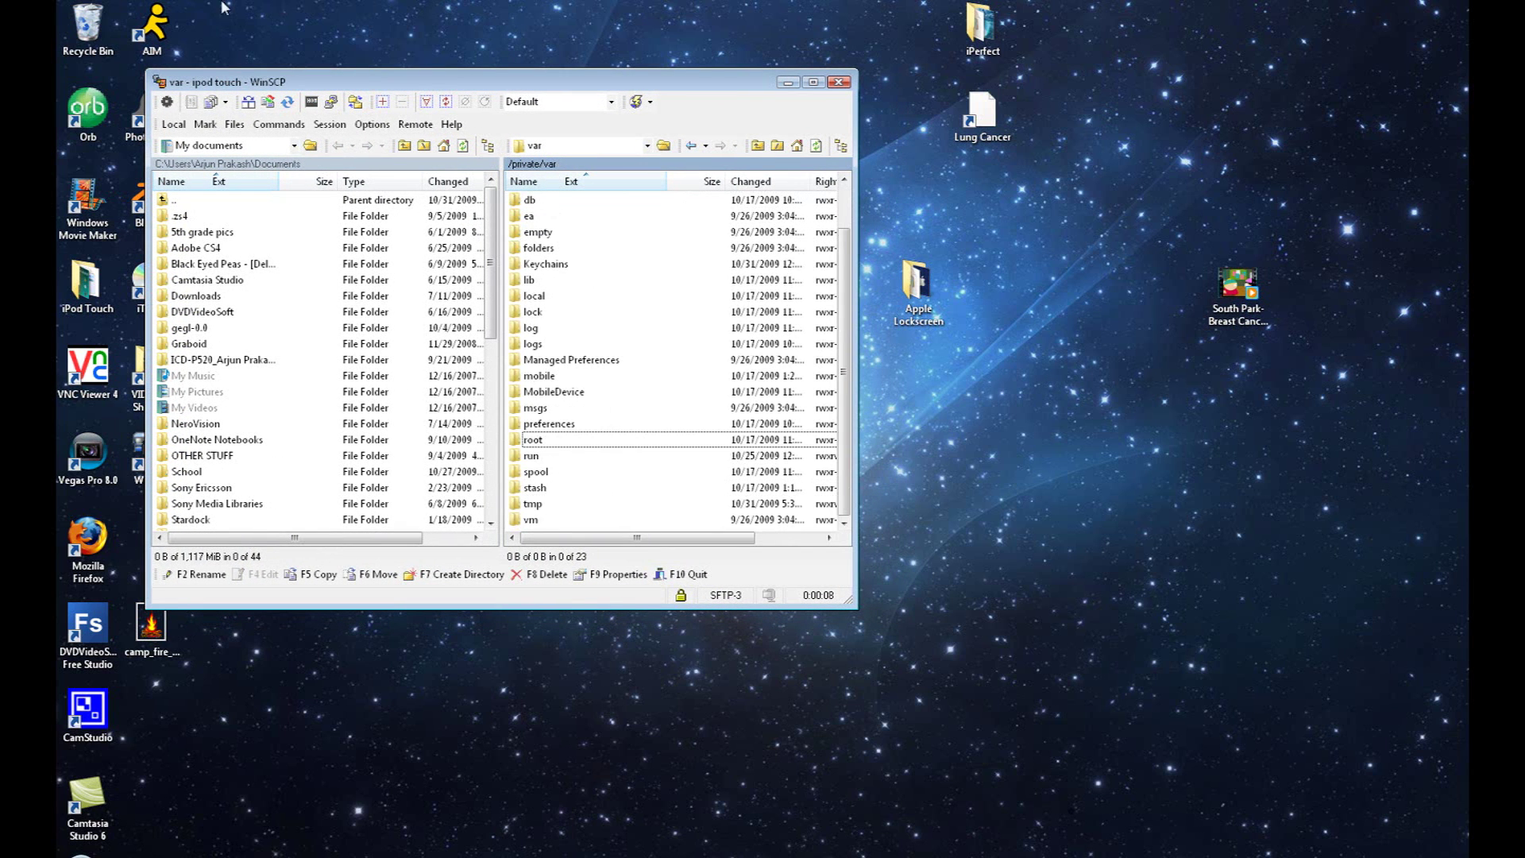
double_click(535, 488)
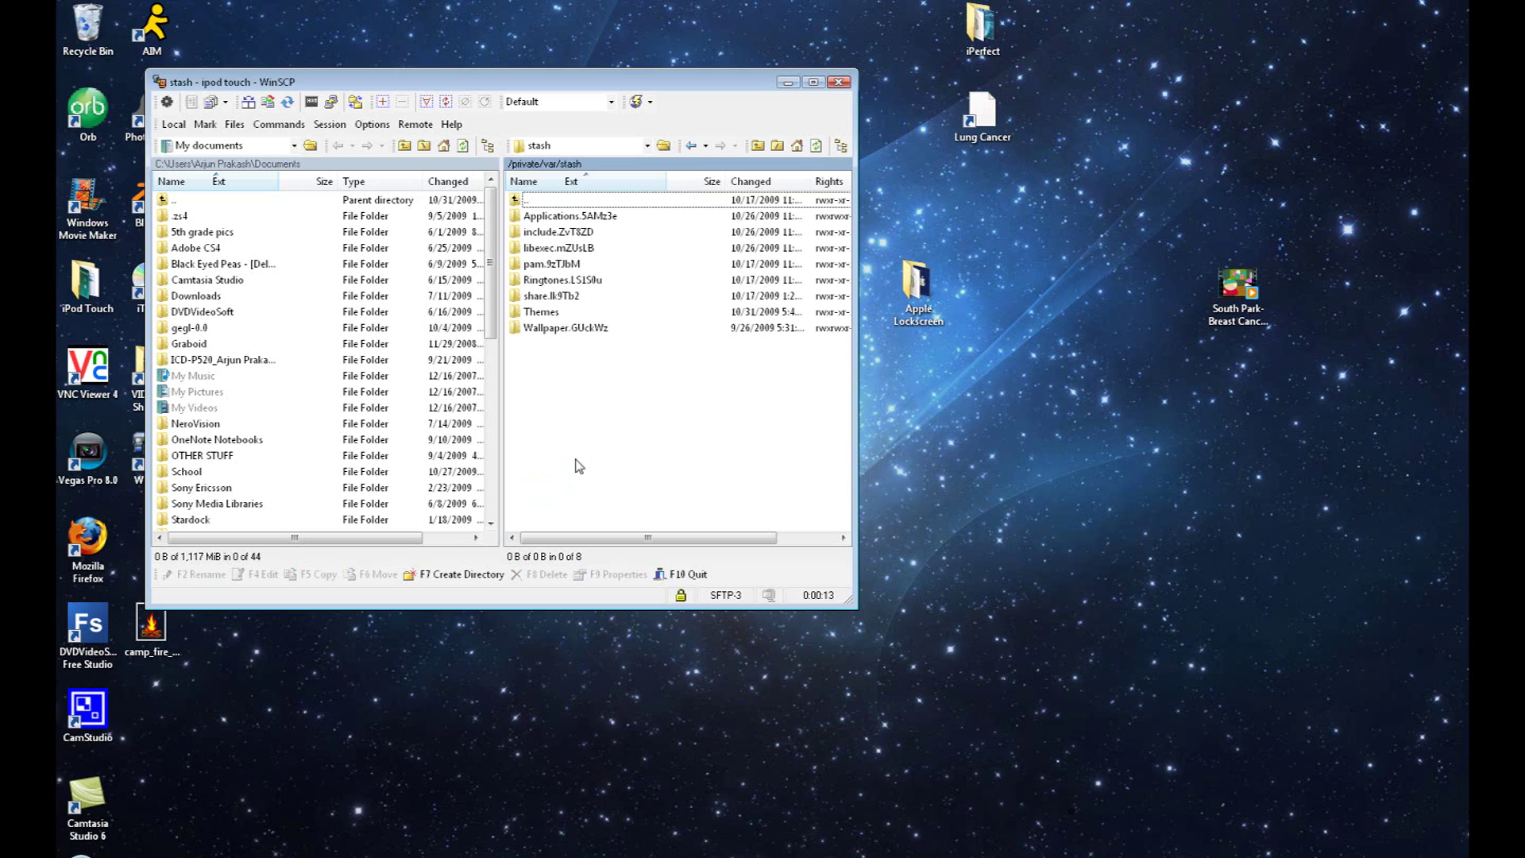
left_click(919, 294)
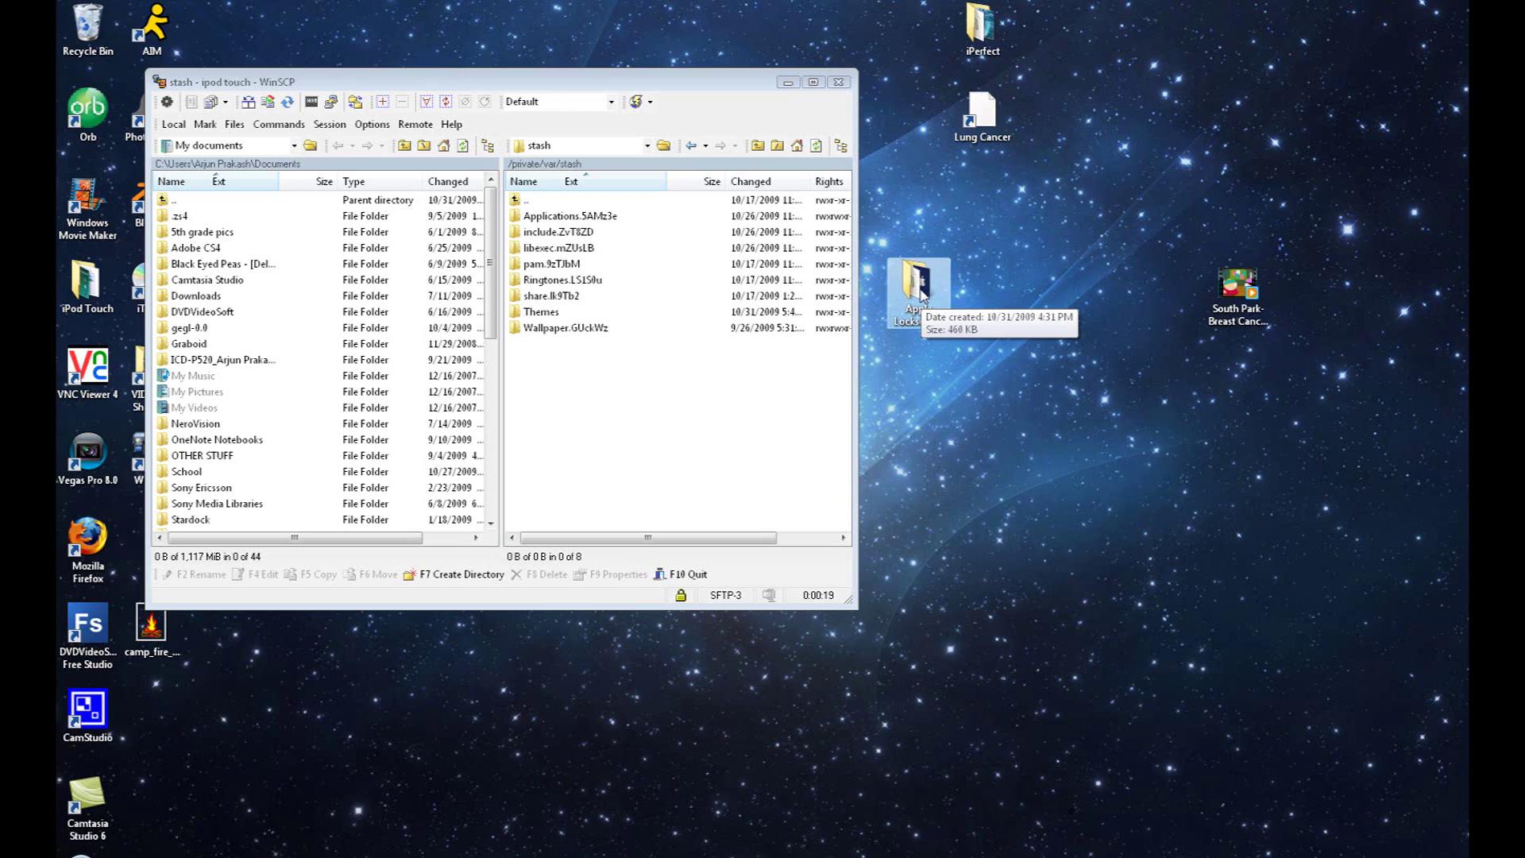
left_click_drag(928, 290, 633, 181)
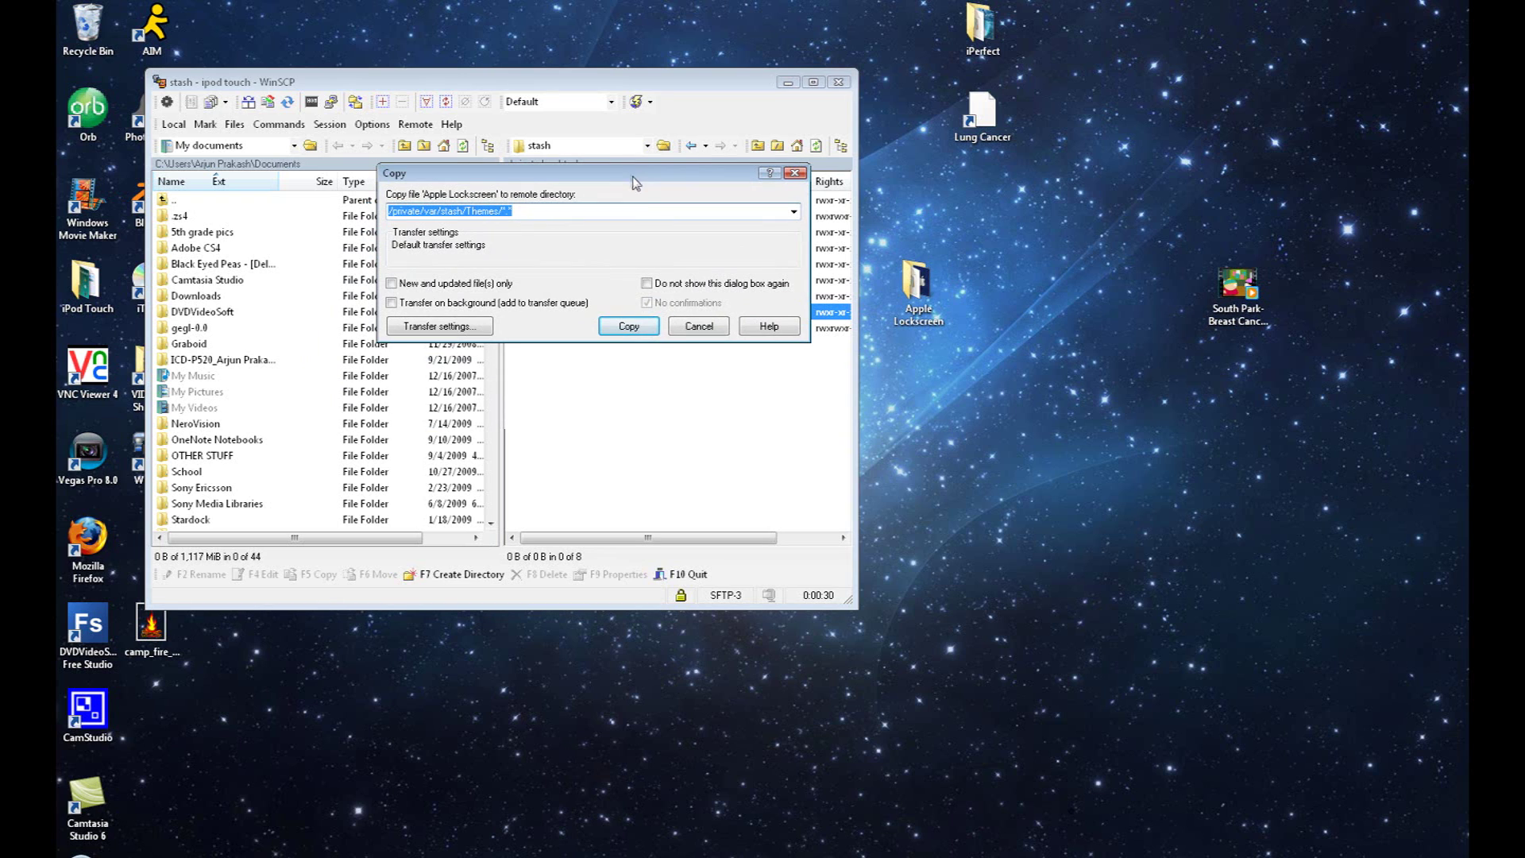
left_click(633, 327)
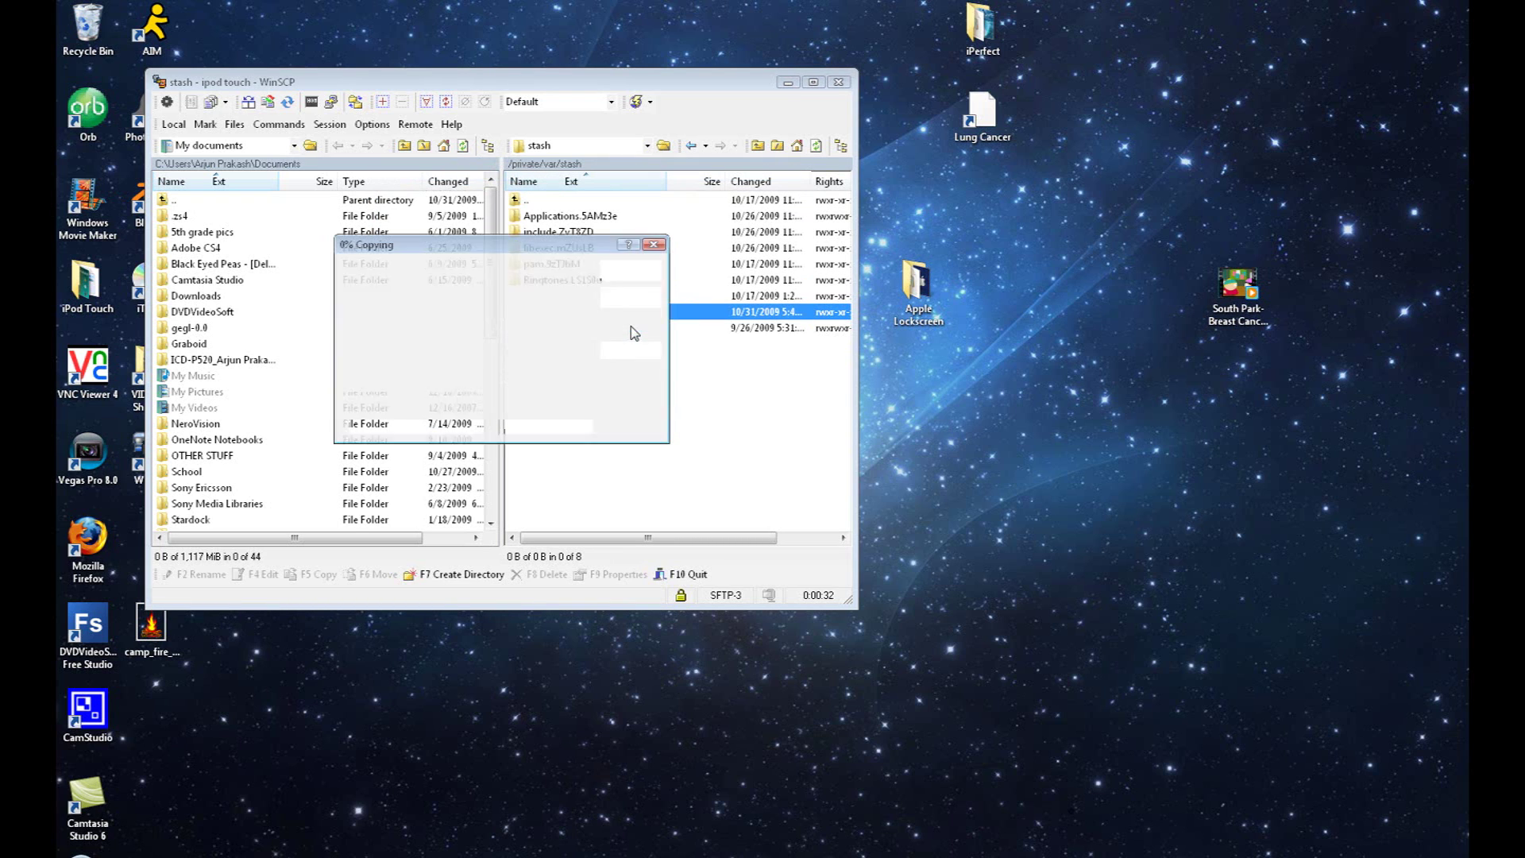